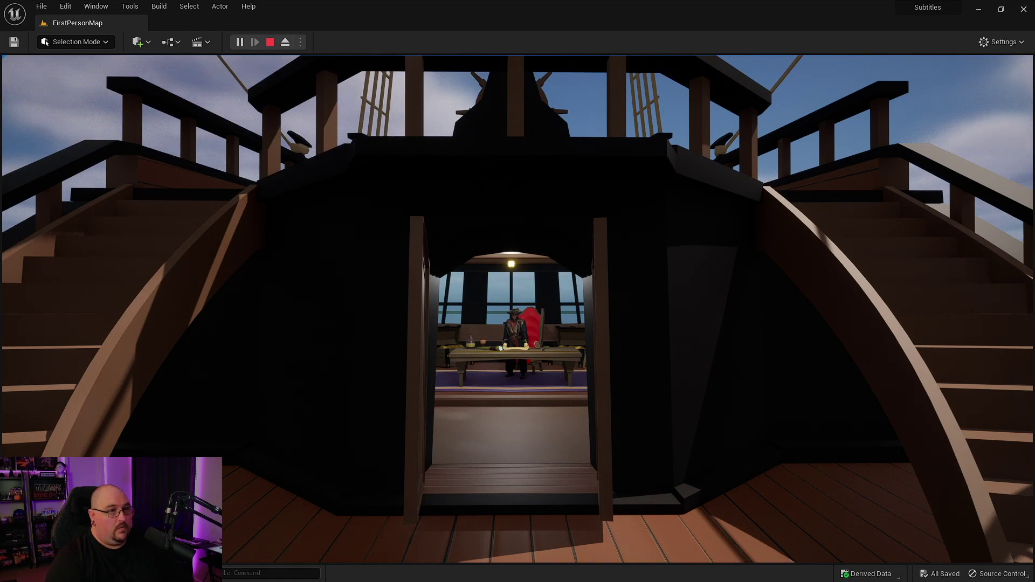
- Walk from the deck through the cabin doorway up to the captain's table
{"action": "key", "text": "w"}
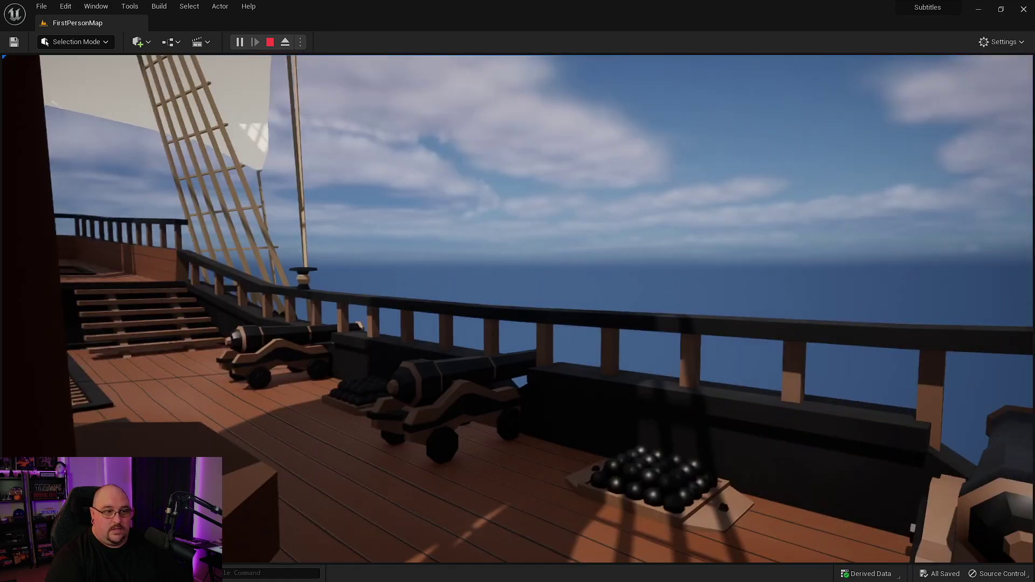
{"action": "key", "text": "w"}
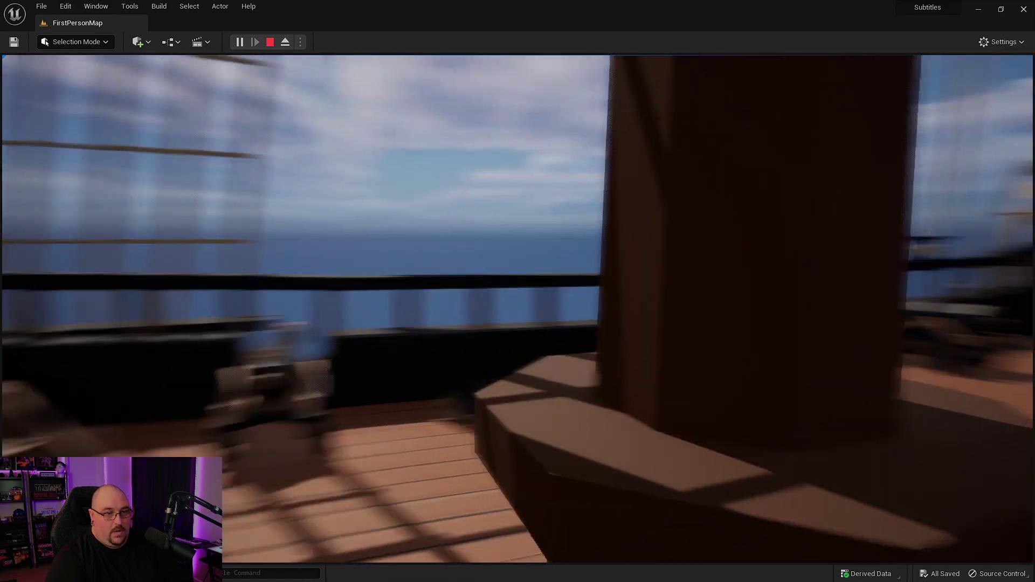
{"action": "key", "text": "w"}
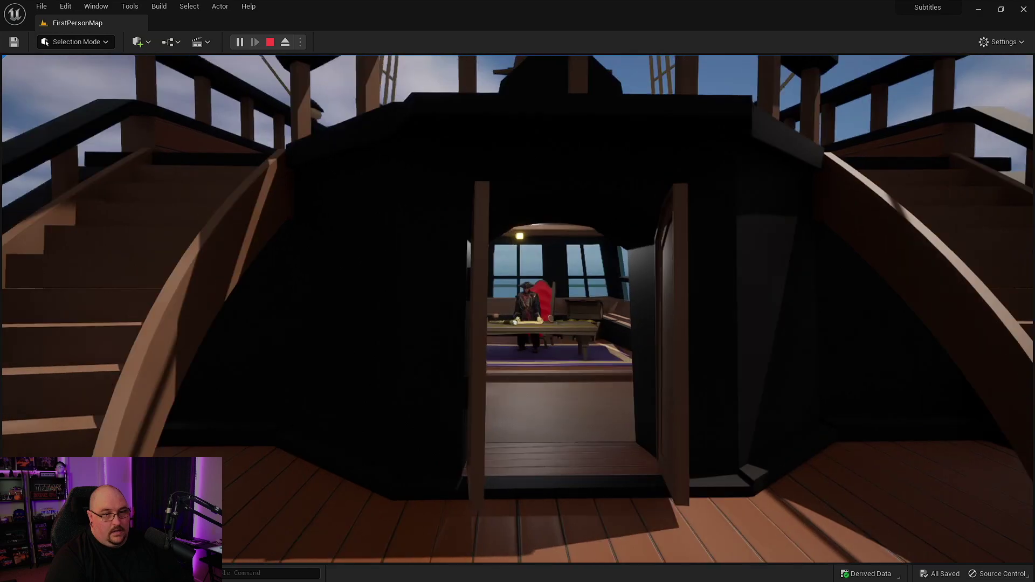
{"action": "key", "text": "w"}
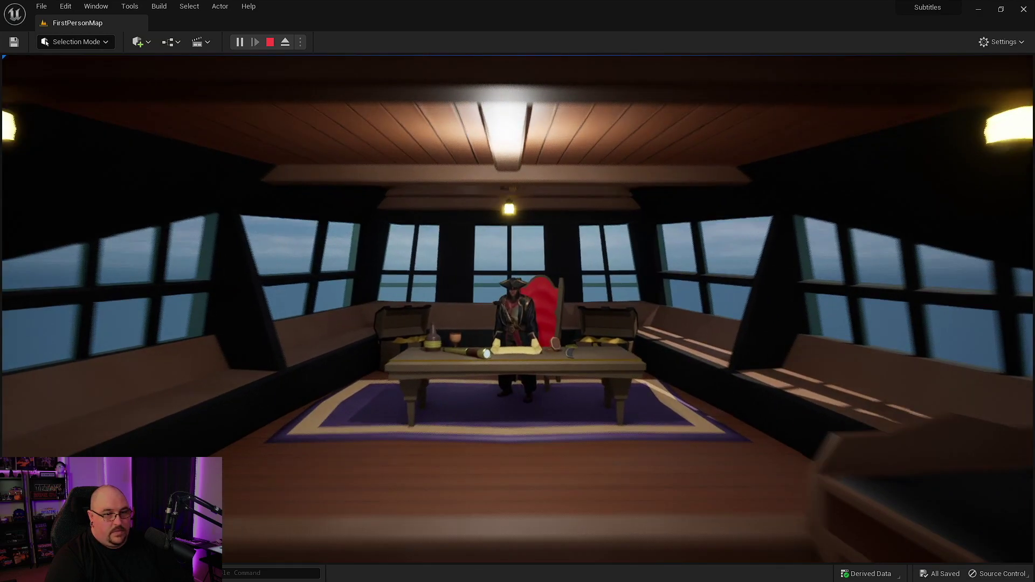
{"action": "key", "text": "w"}
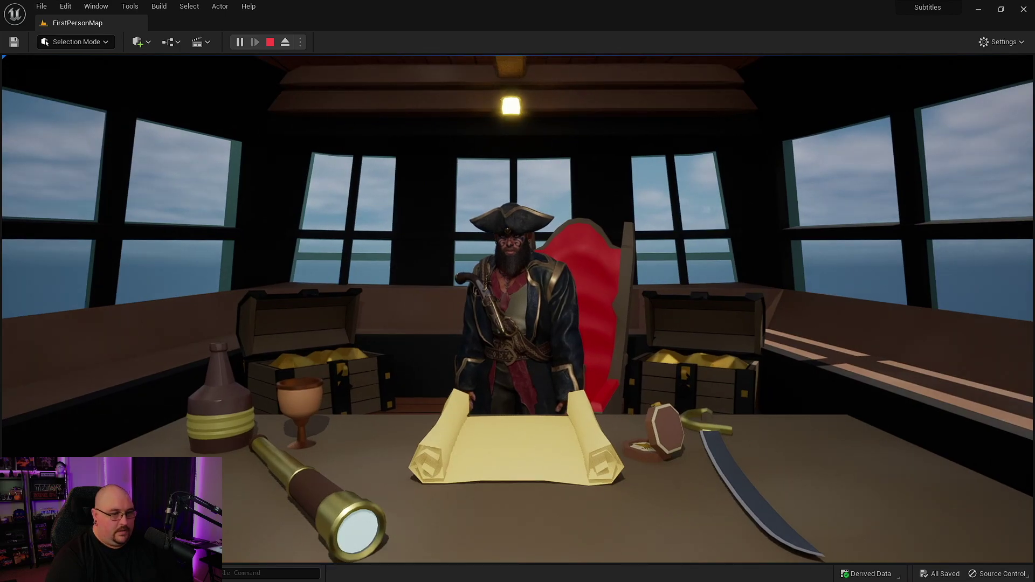
- Step around the captain's table and settle face to face with the captain
{"action": "key", "text": "a"}
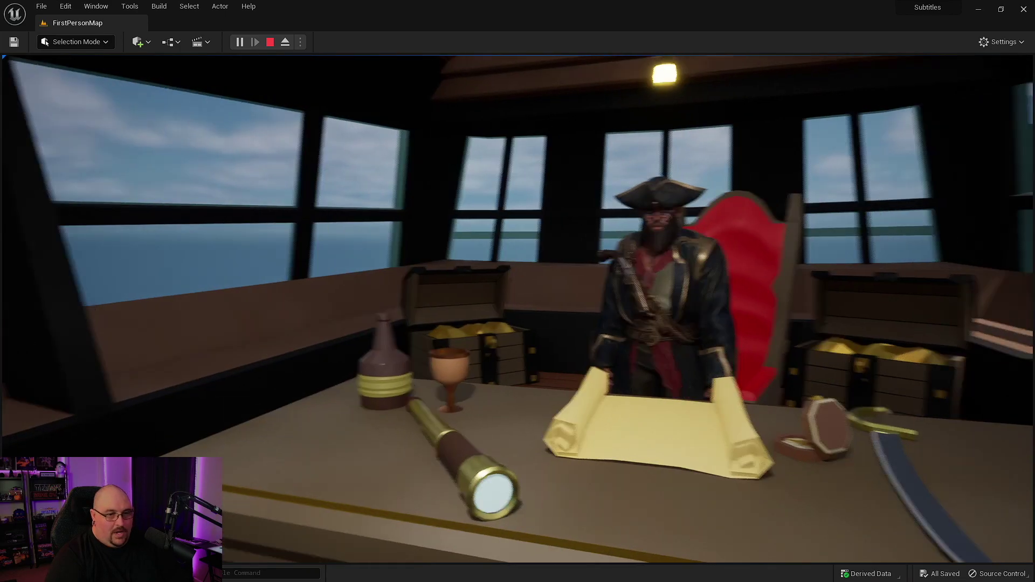
{"action": "key", "text": "d"}
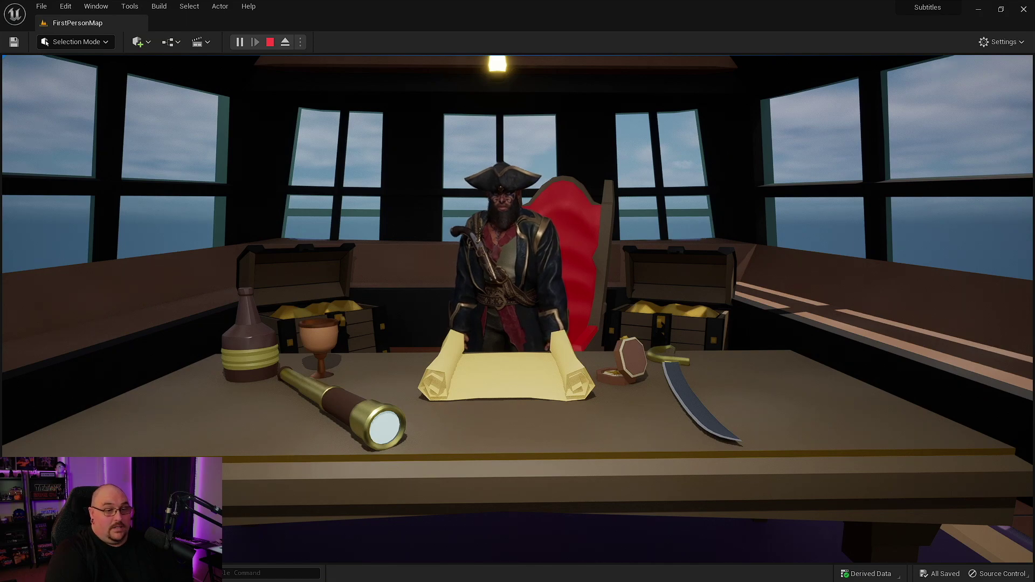
{"action": "key", "text": "w"}
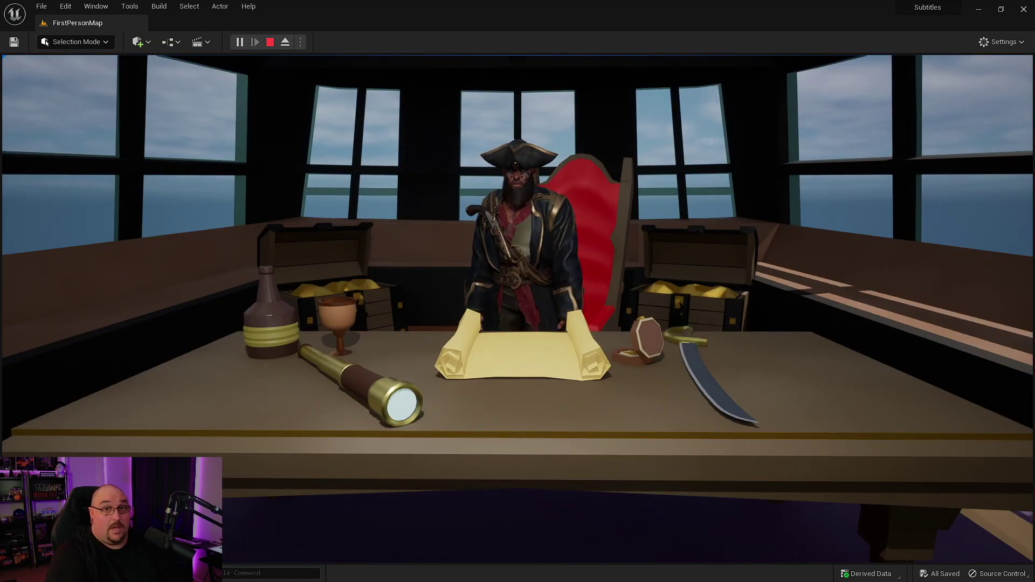
{"action": "key", "text": "s"}
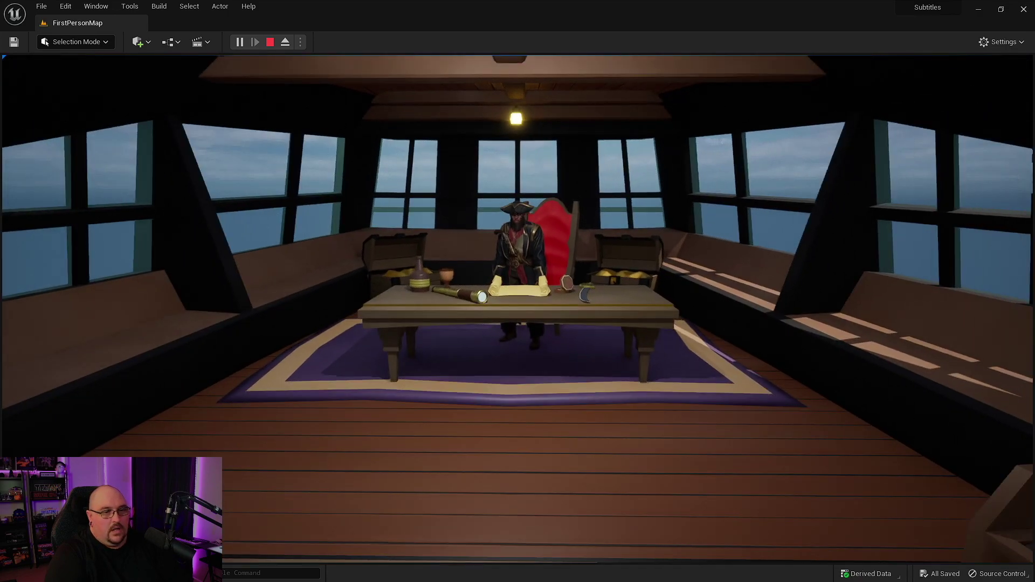
{"action": "key", "text": "w"}
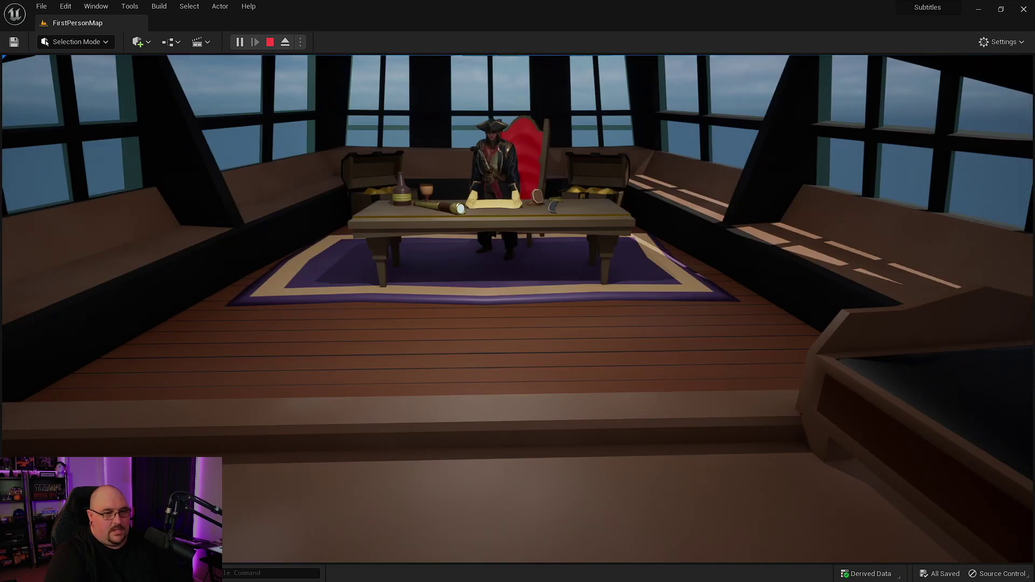
{"action": "key", "text": "w"}
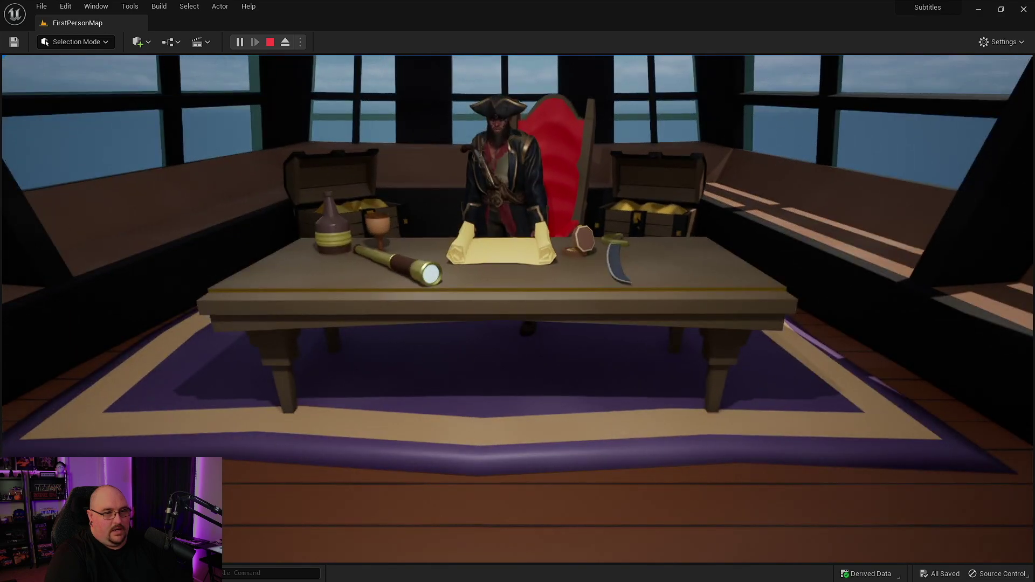
{"action": "key", "text": "s"}
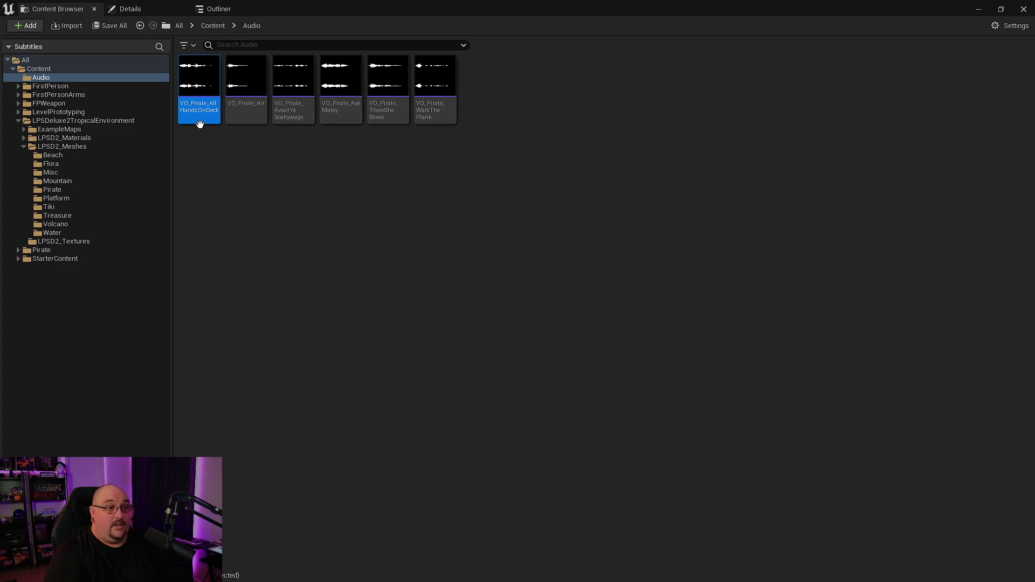
- Preview the VO_Pirate_AllHandsOnDeck, VO_Pirate_Arr and Avast Ye Scallywags voice lines
{"action": "mouse_move", "coordinate": [355, 123]}
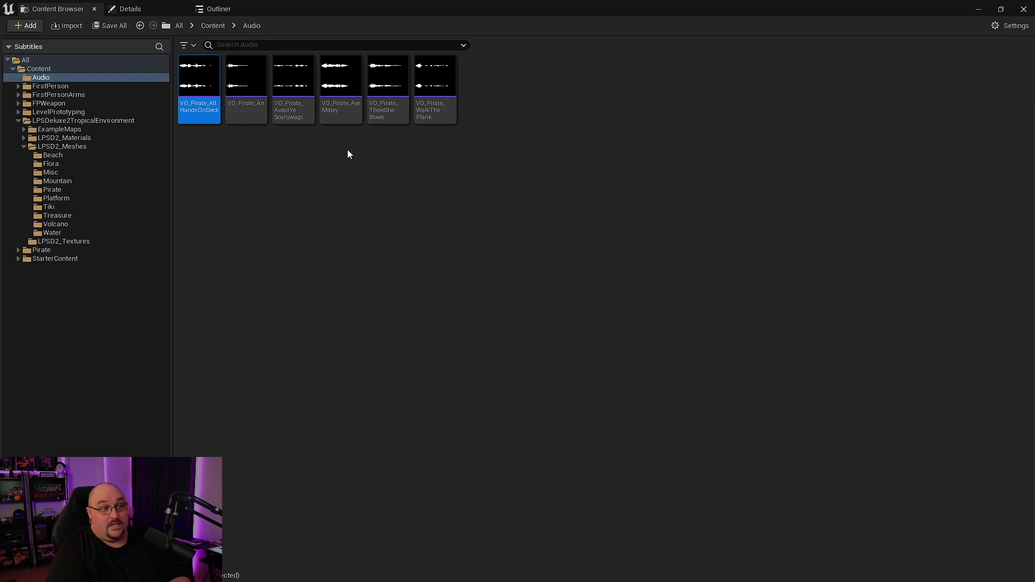
{"action": "mouse_move", "coordinate": [196, 78]}
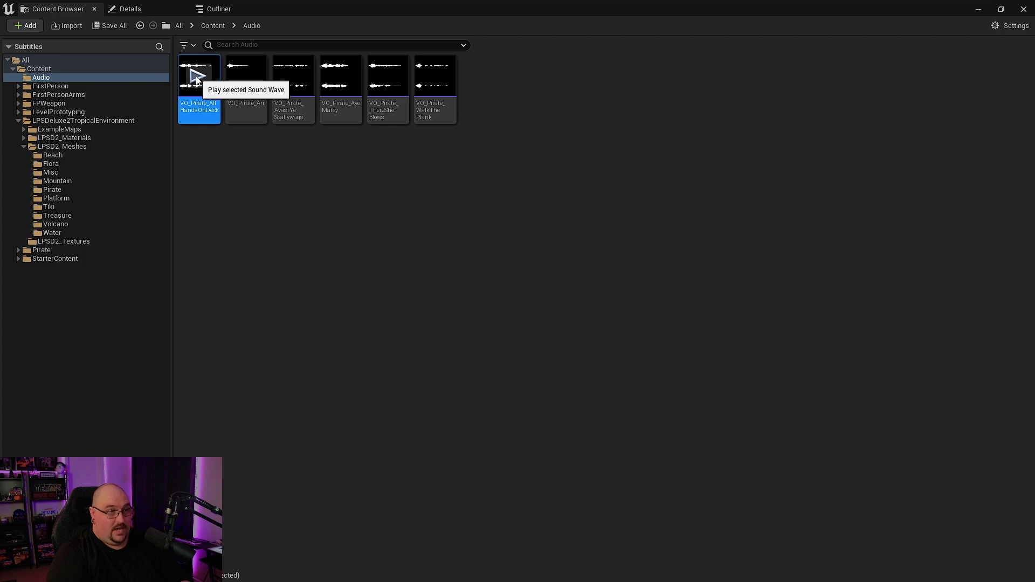
{"action": "left_click", "coordinate": [197, 77]}
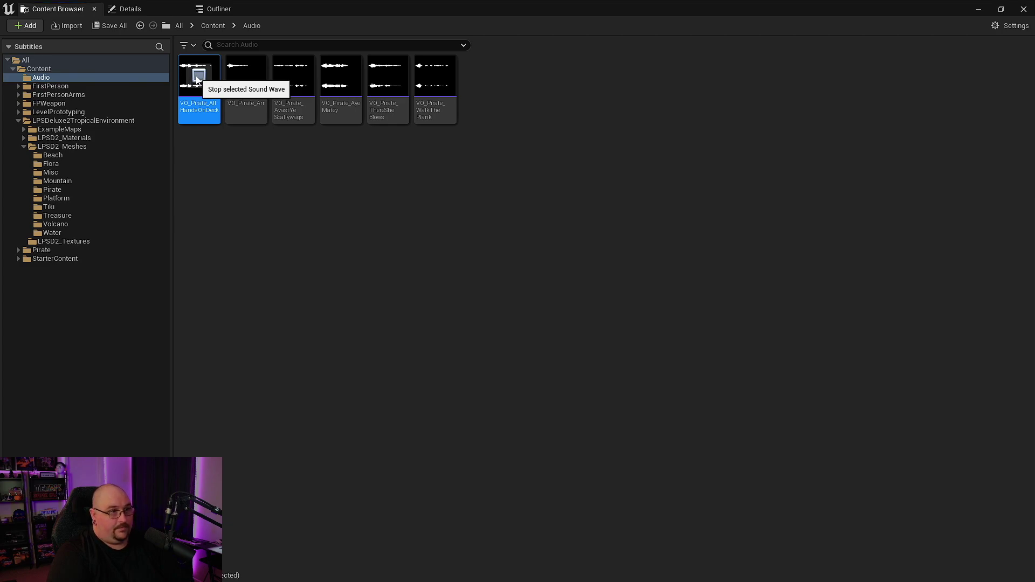
{"action": "left_click", "coordinate": [246, 77]}
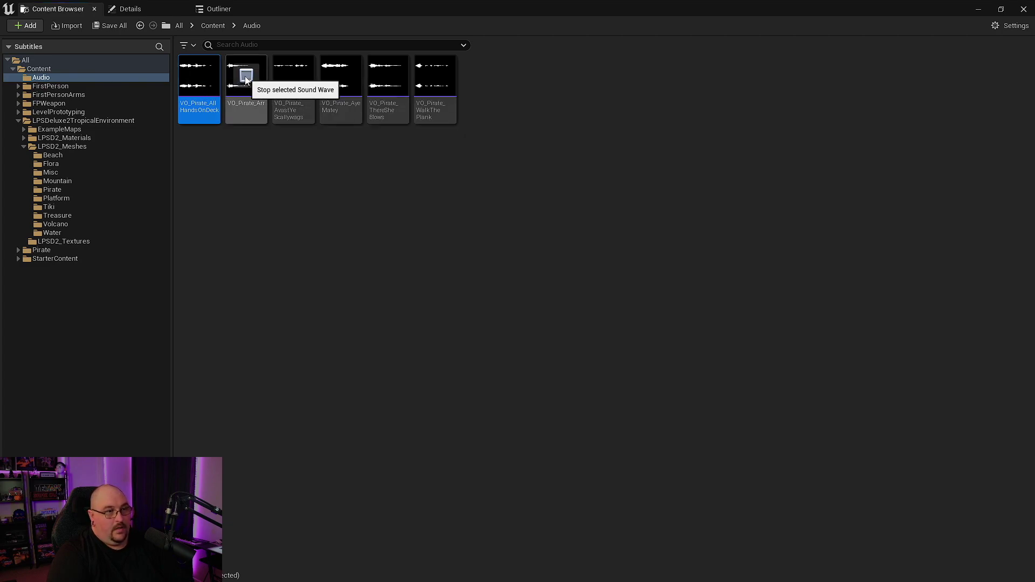
{"action": "left_click", "coordinate": [294, 77]}
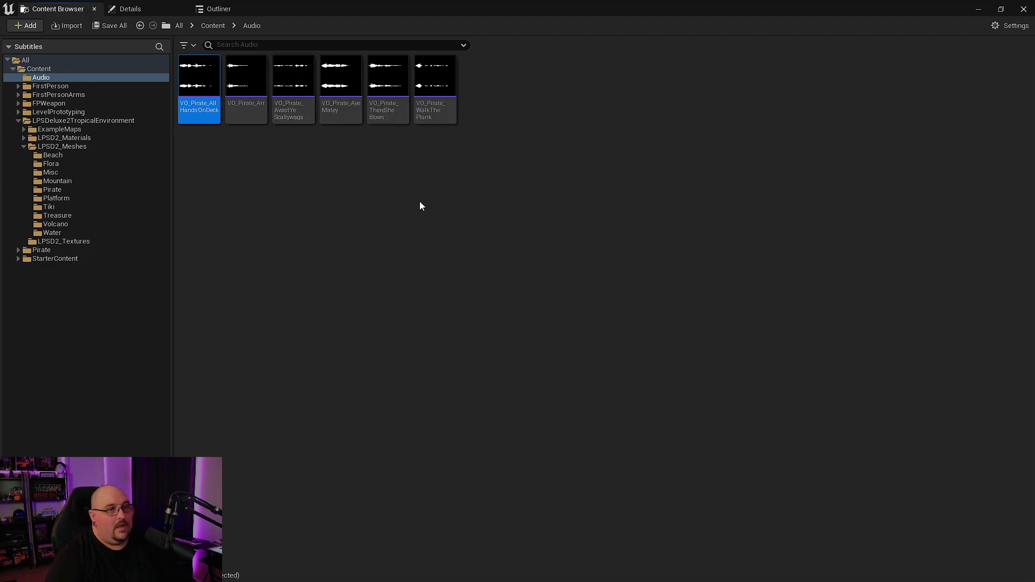
{"action": "mouse_move", "coordinate": [199, 114]}
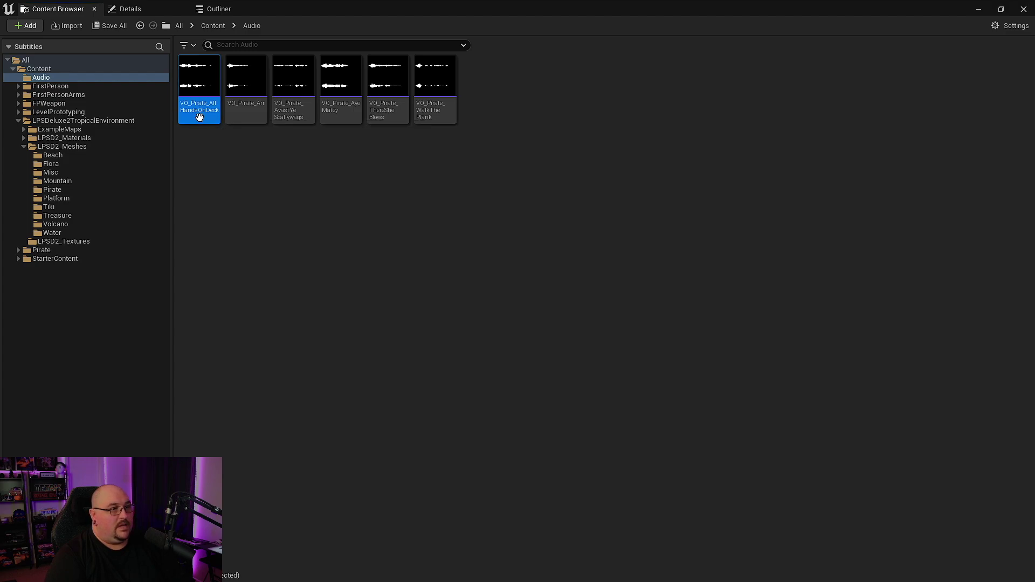
- Open VO_Pirate_AllHandsOnDeck and scroll its Details to the empty Subtitles list
{"action": "double_click", "coordinate": [200, 118]}
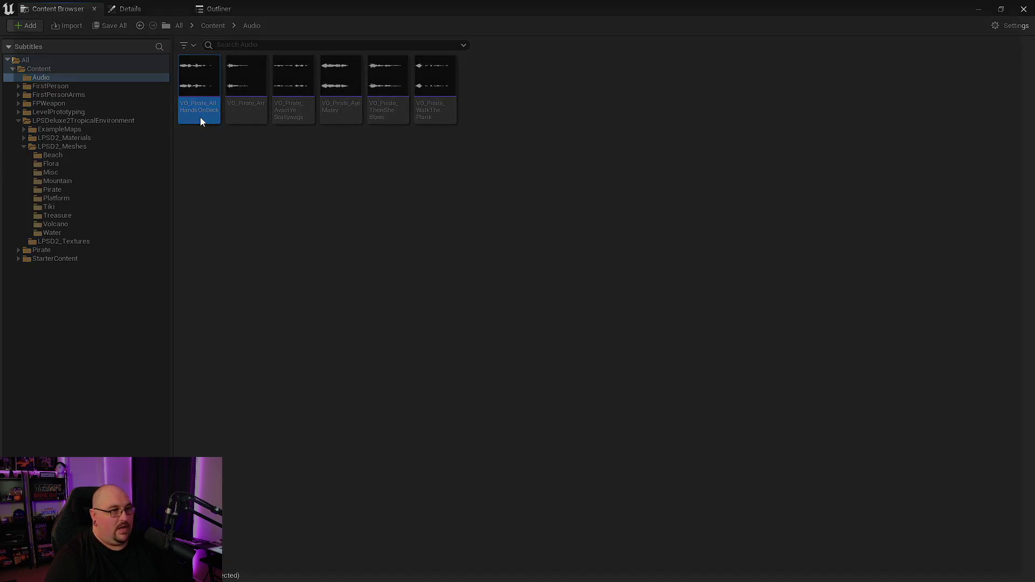
{"action": "scroll", "coordinate": [597, 286], "scroll_direction": "down", "scroll_amount": 3}
{"action": "scroll", "coordinate": [597, 278], "scroll_direction": "down", "scroll_amount": 6}
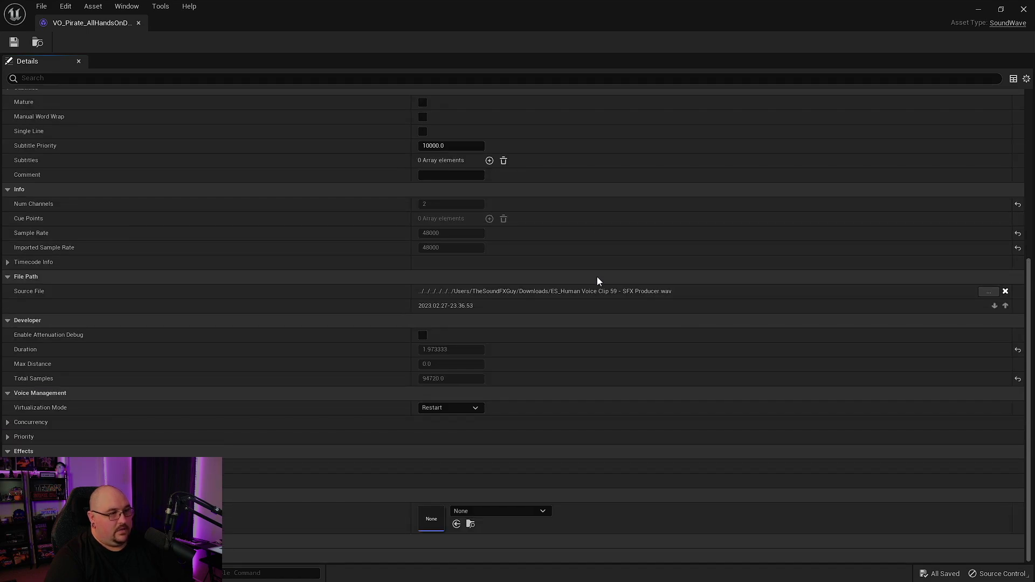
{"action": "scroll", "coordinate": [595, 277], "scroll_direction": "up", "scroll_amount": 1}
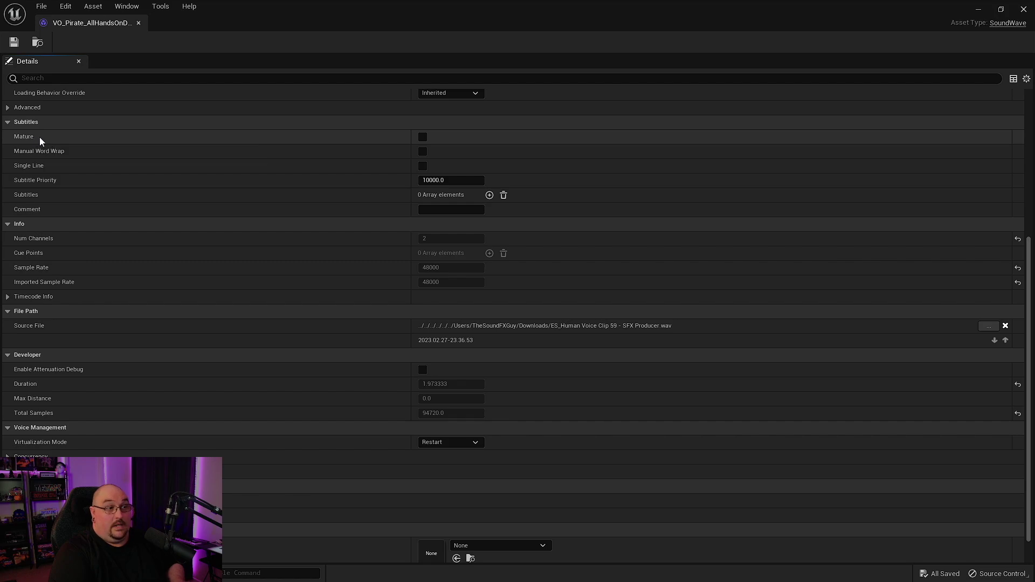
{"action": "mouse_move", "coordinate": [30, 135]}
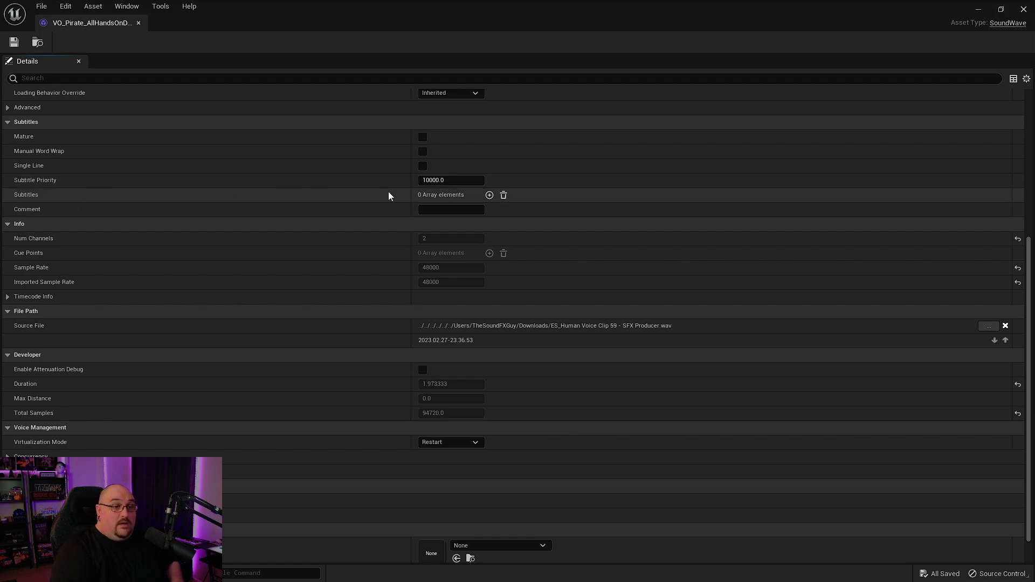
- Add a Subtitles element with text 'All hands on deck!' at time 0.0, then save
{"action": "left_click", "coordinate": [490, 194]}
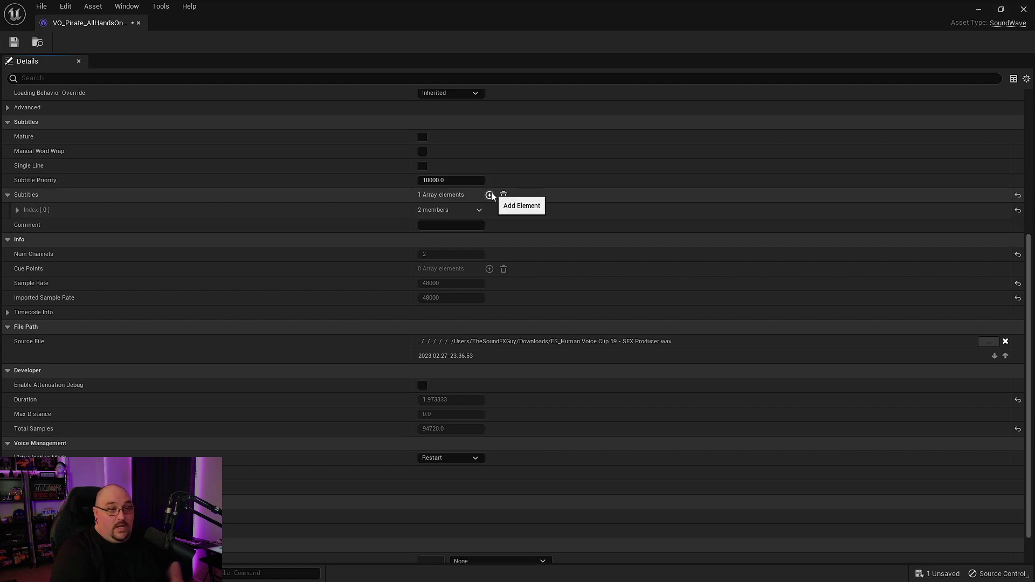
{"action": "left_click", "coordinate": [17, 210]}
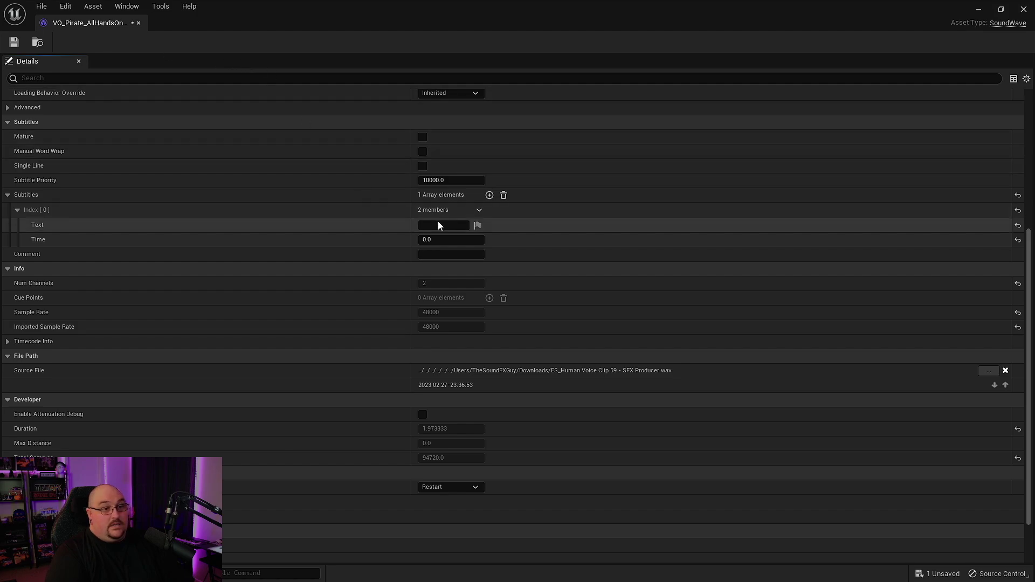
{"action": "left_click", "coordinate": [456, 225]}
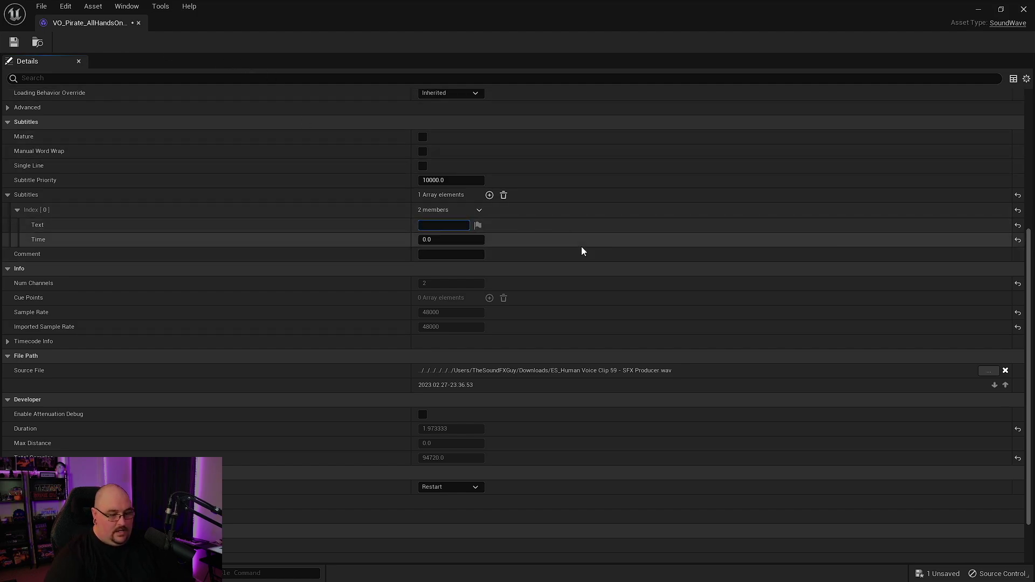
{"action": "type", "text": "All"}
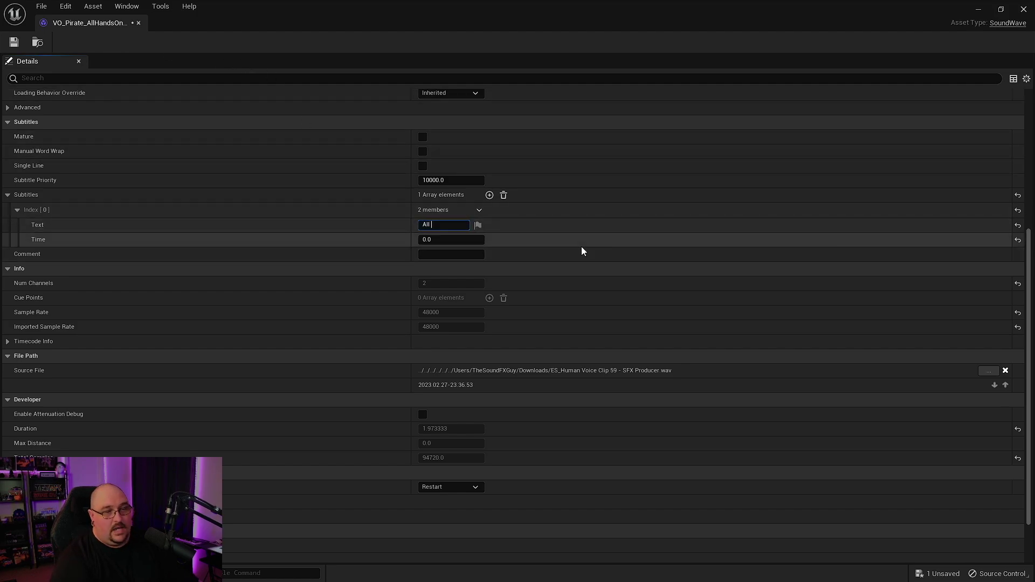
{"action": "type", "text": " hands"}
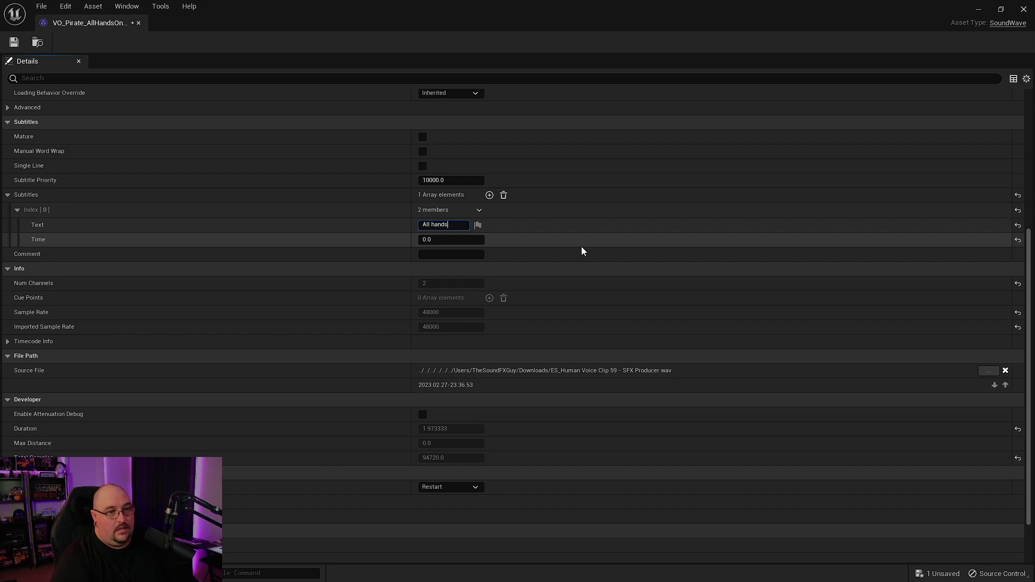
{"action": "type", "text": " on deck!"}
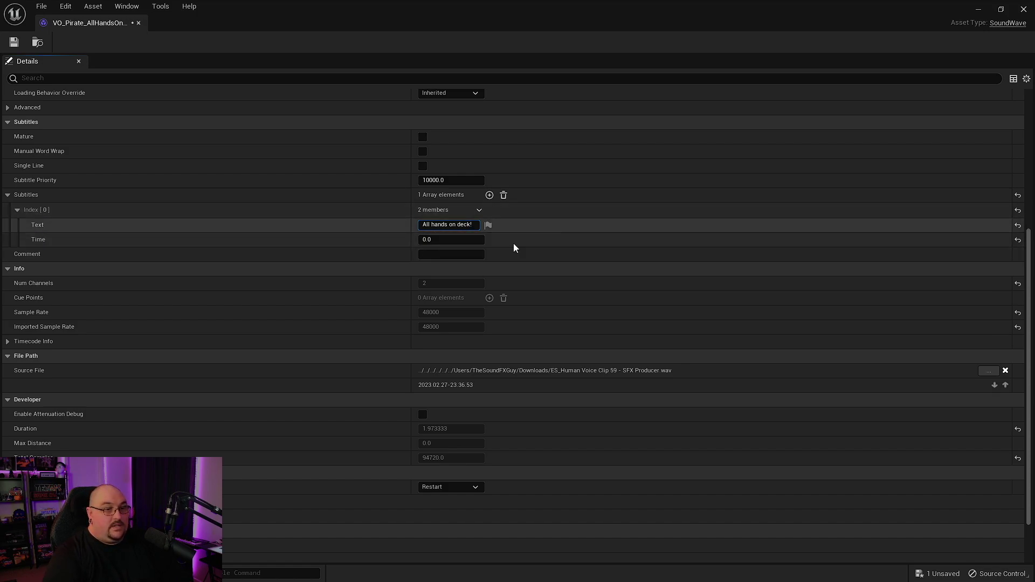
{"action": "left_click", "coordinate": [14, 42]}
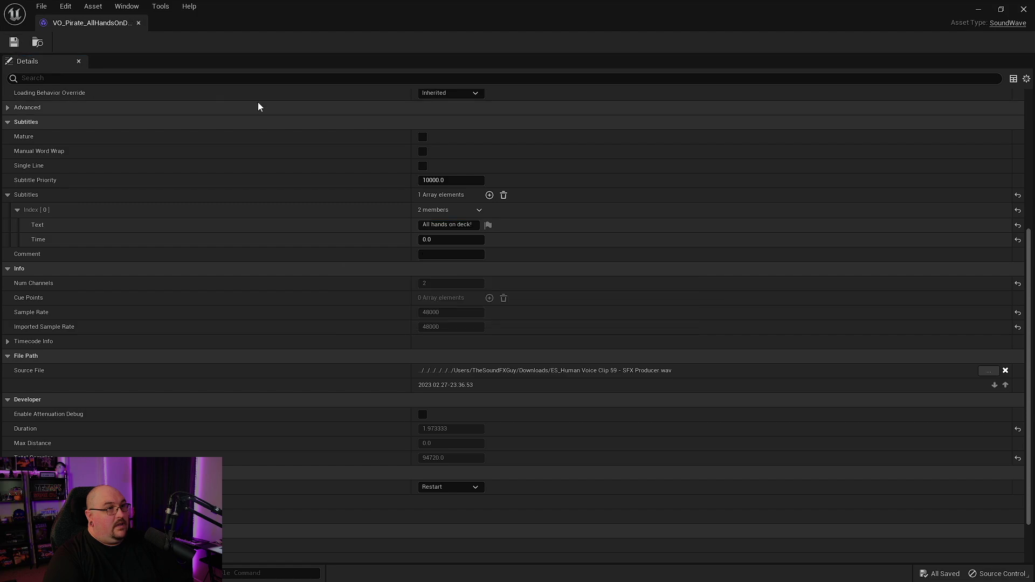
- Open the level blueprint and add a Keyboard Event for the 1 key
{"action": "key", "text": "alt+Tab"}
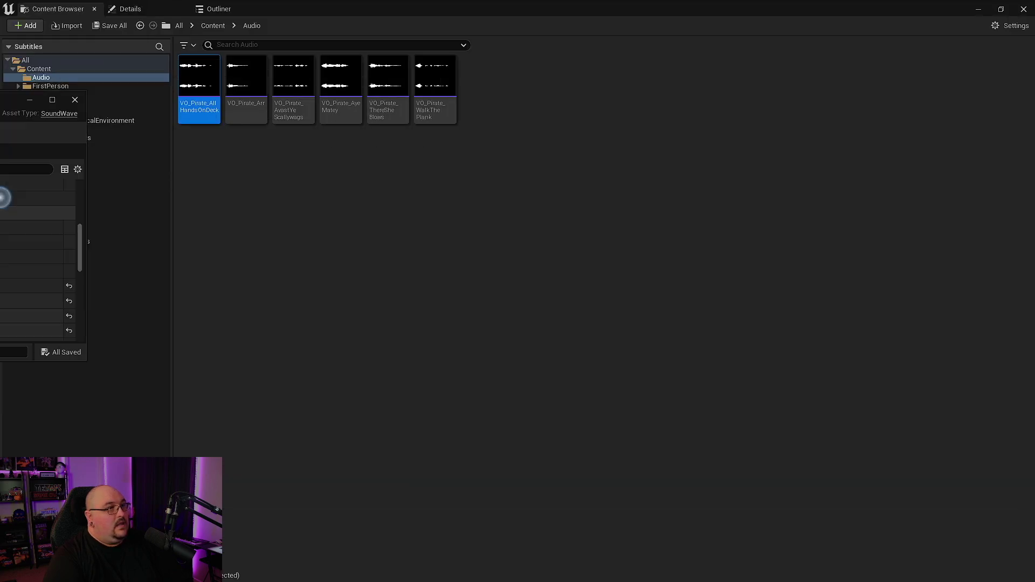
{"action": "key", "text": "alt+Tab"}
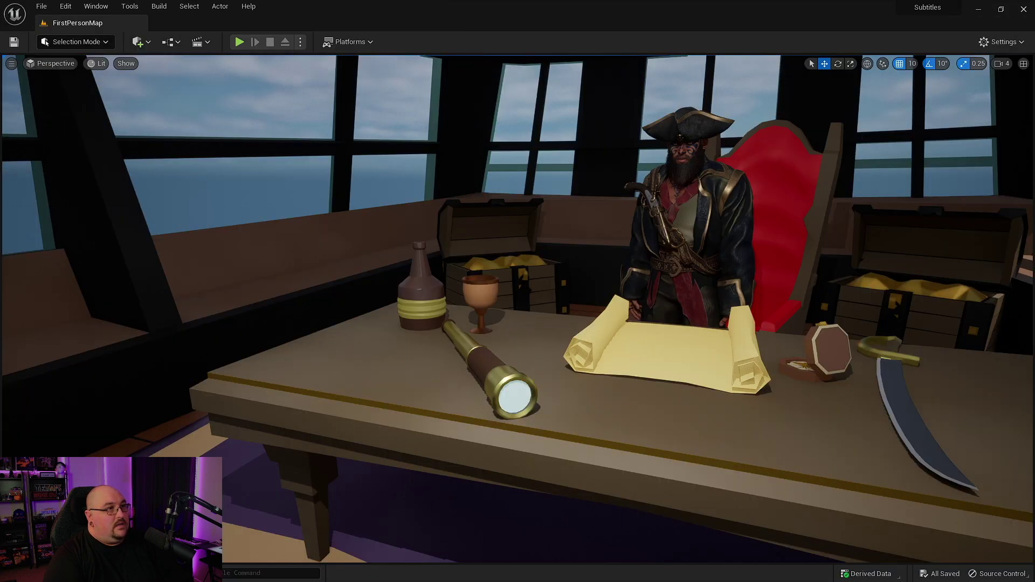
{"action": "left_click", "coordinate": [174, 43]}
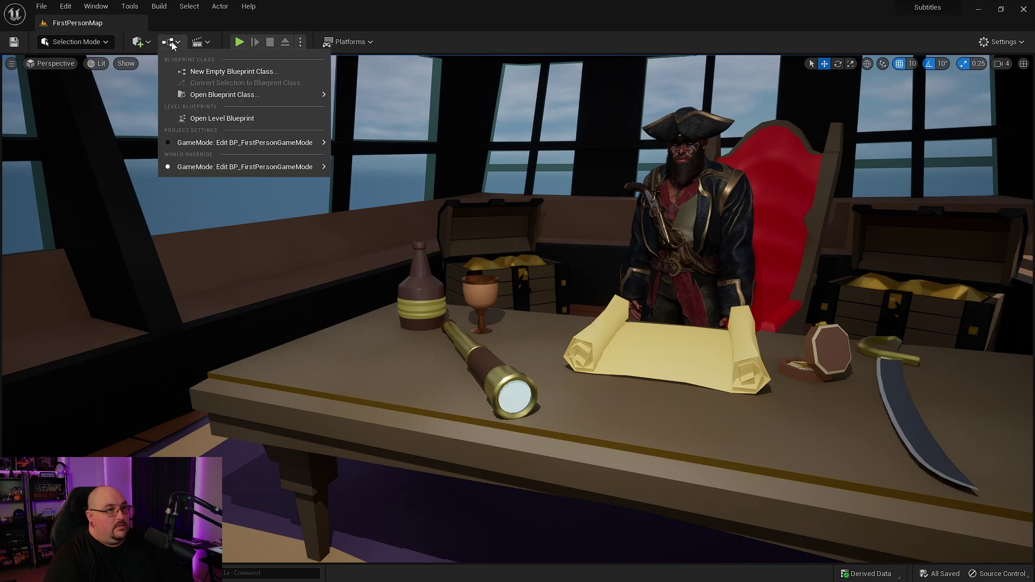
{"action": "left_click", "coordinate": [241, 119]}
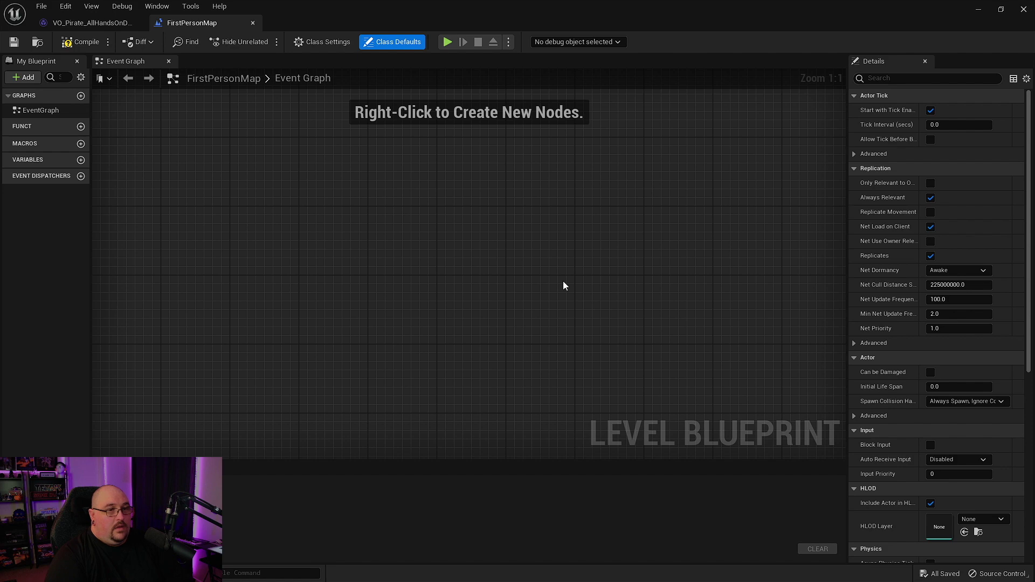
{"action": "right_click", "coordinate": [367, 202]}
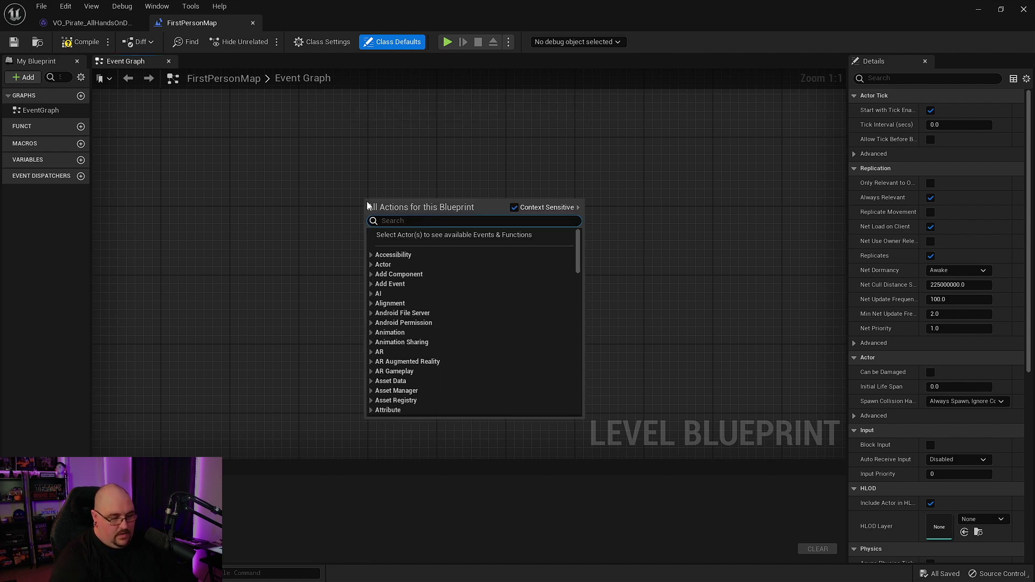
{"action": "type", "text": "keyboard"}
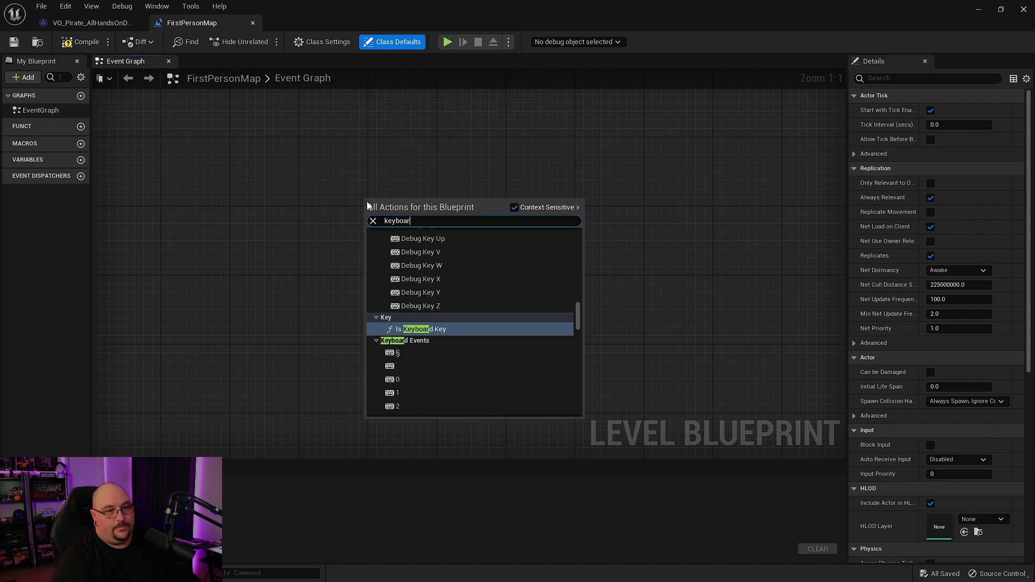
{"action": "left_click", "coordinate": [409, 397]}
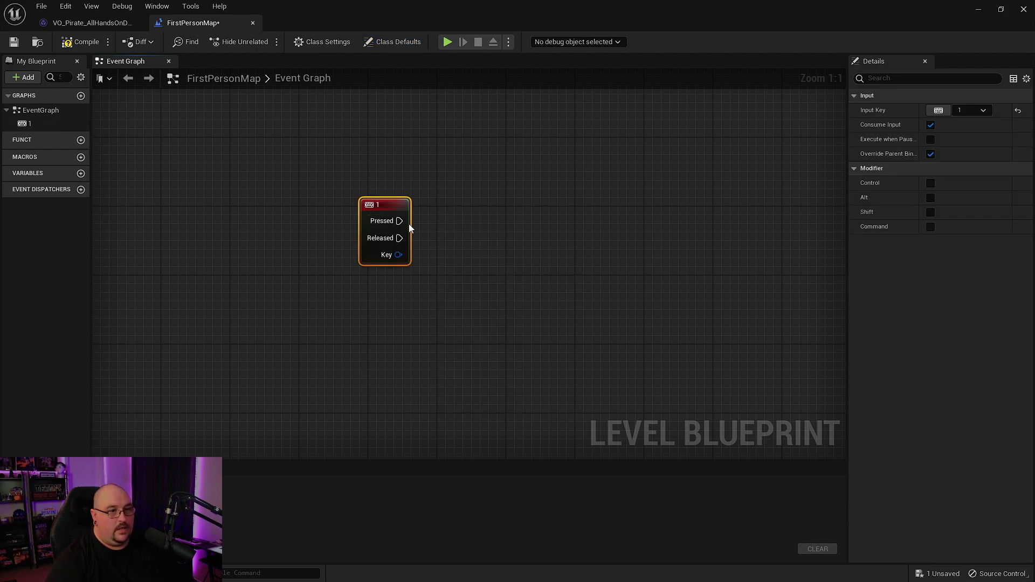
- Connect a Play Sound 2D node playing VO_Pirate_AllHandsOnDeck to Pressed, and compile
{"action": "left_click_drag", "start_coordinate": [400, 221], "coordinate": [526, 221]}
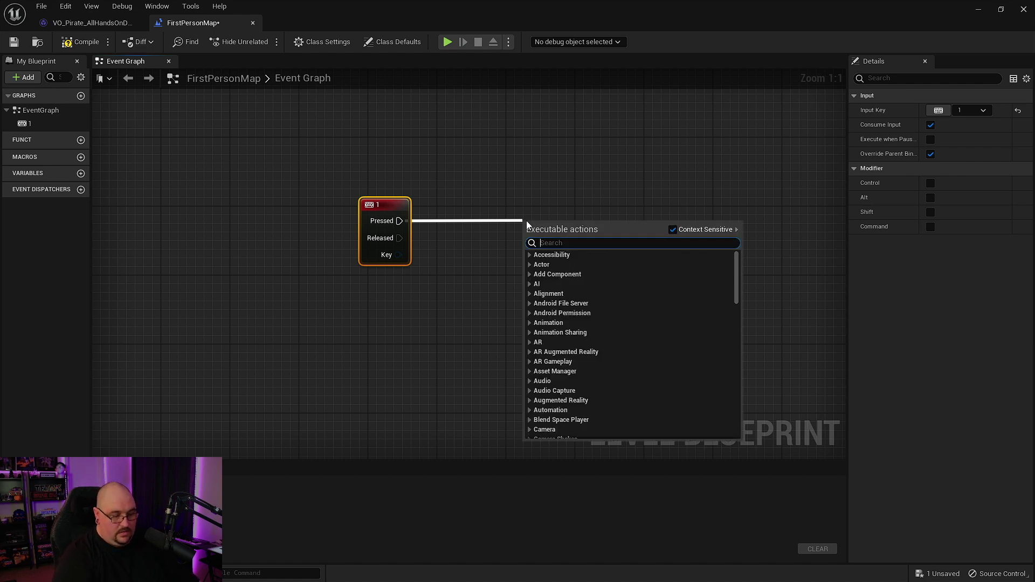
{"action": "type", "text": "sound"}
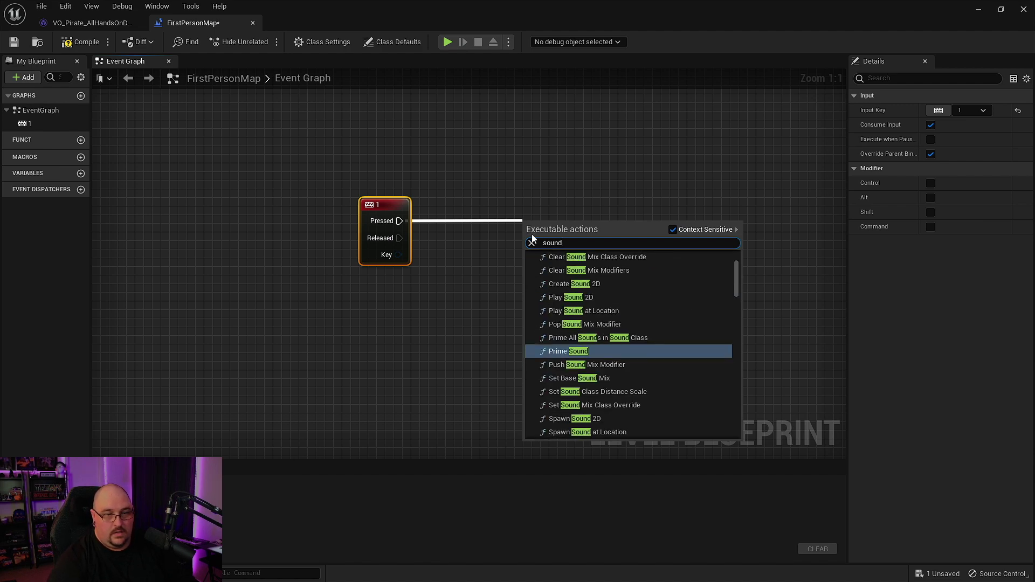
{"action": "left_click", "coordinate": [600, 300]}
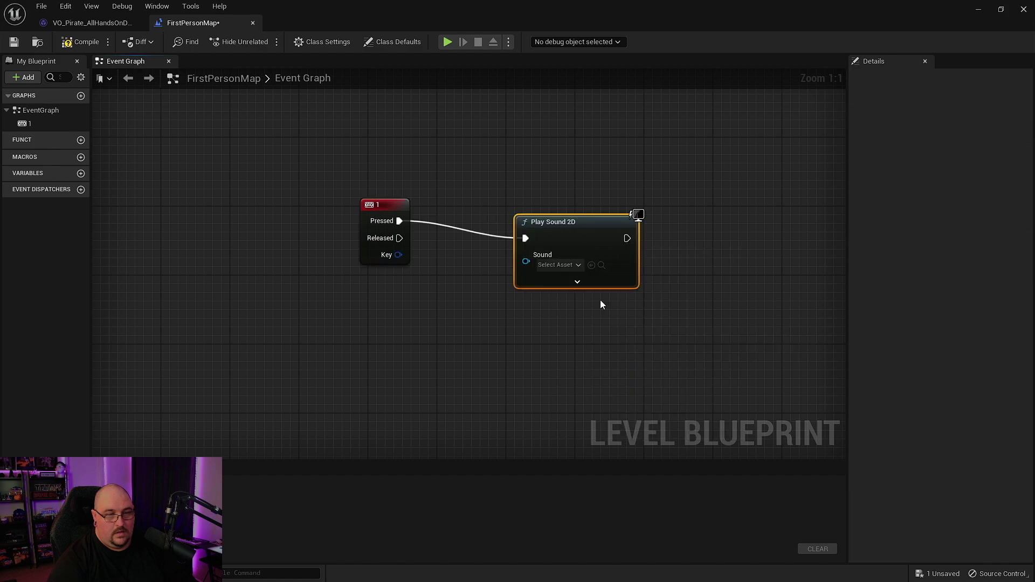
{"action": "left_click", "coordinate": [571, 269]}
{"action": "type", "text": "all"}
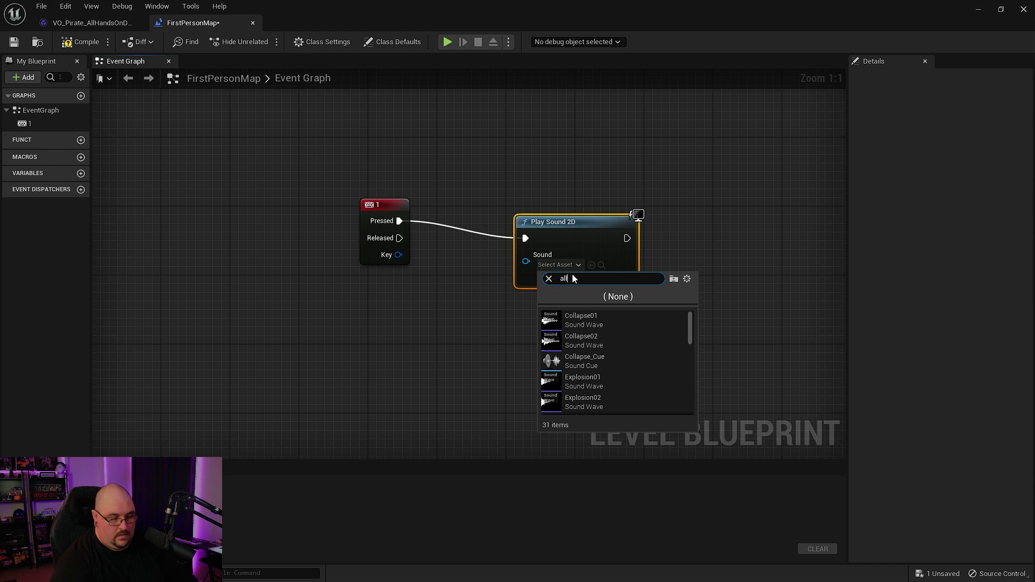
{"action": "type", "text": "hand"}
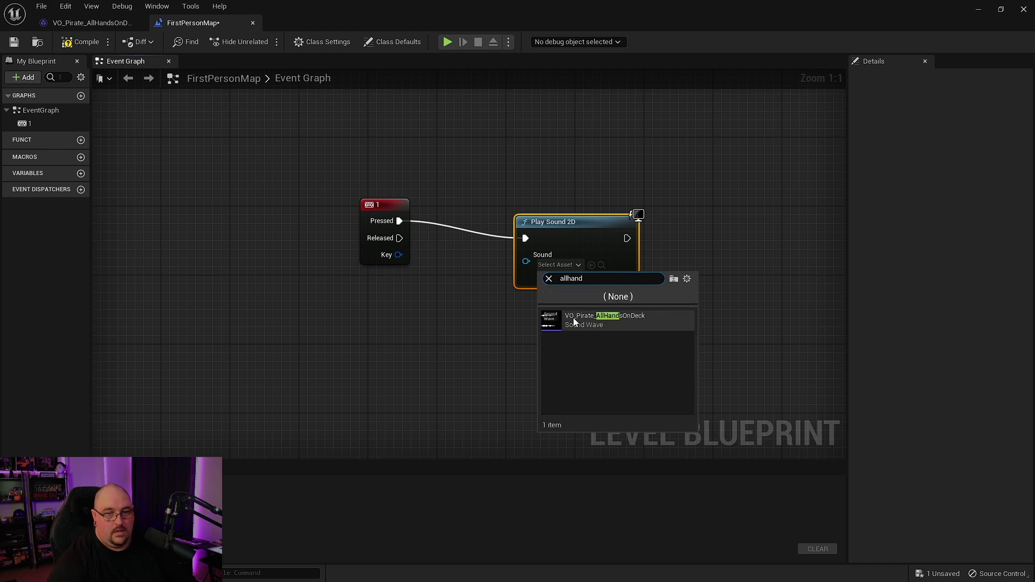
{"action": "left_click", "coordinate": [574, 318]}
{"action": "left_click", "coordinate": [82, 42]}
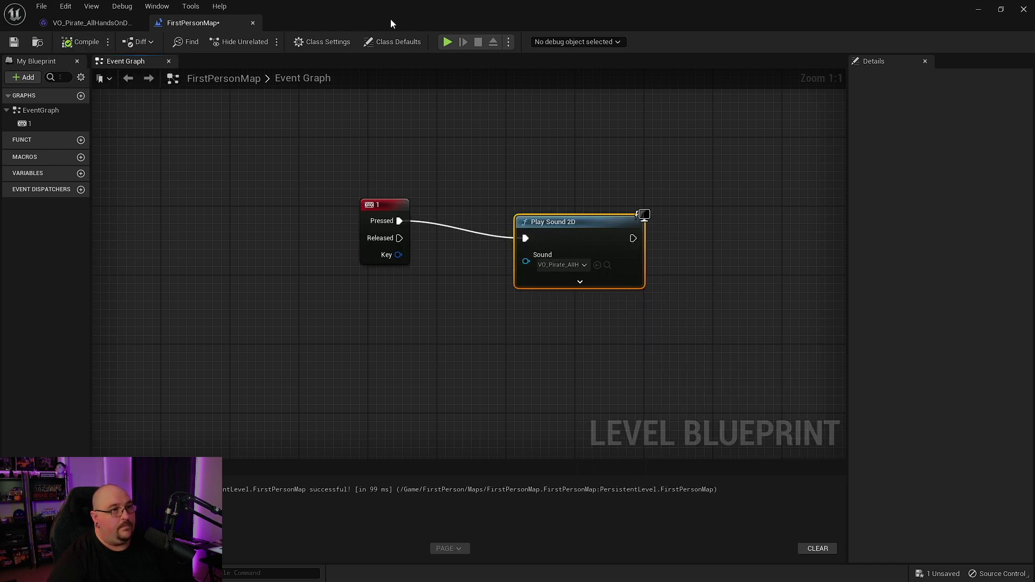
- Play the level and walk into the captain's cabin up to the pirate's table
{"action": "left_click", "coordinate": [978, 9]}
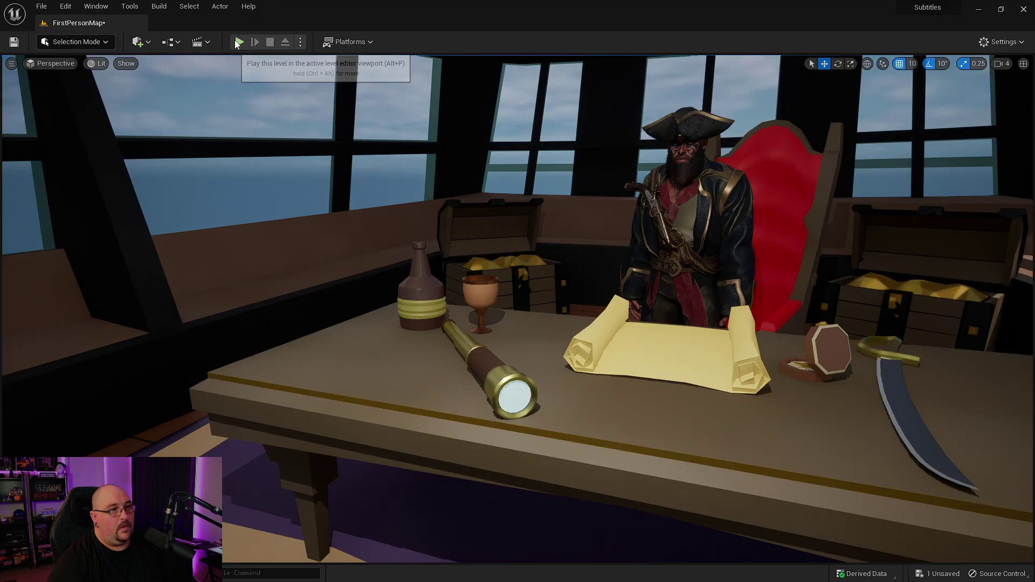
{"action": "left_click", "coordinate": [239, 42]}
{"action": "key", "text": "w"}
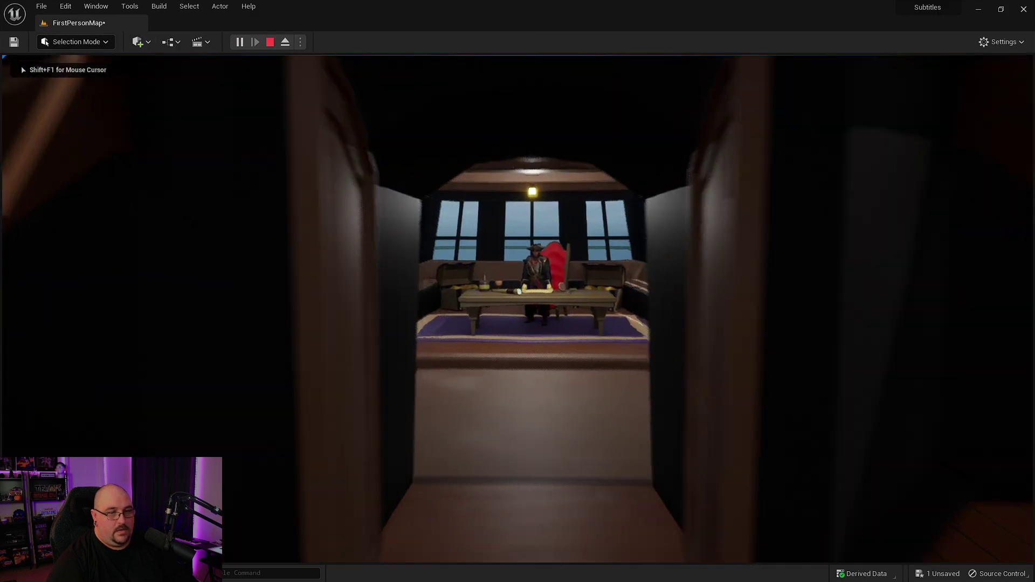
{"action": "key", "text": "w"}
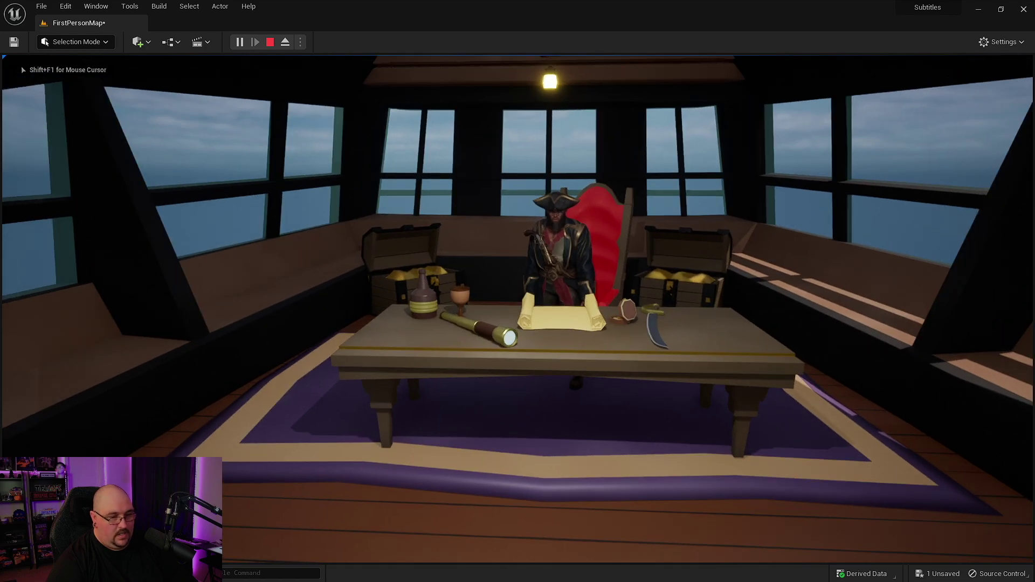
{"action": "key", "text": "s"}
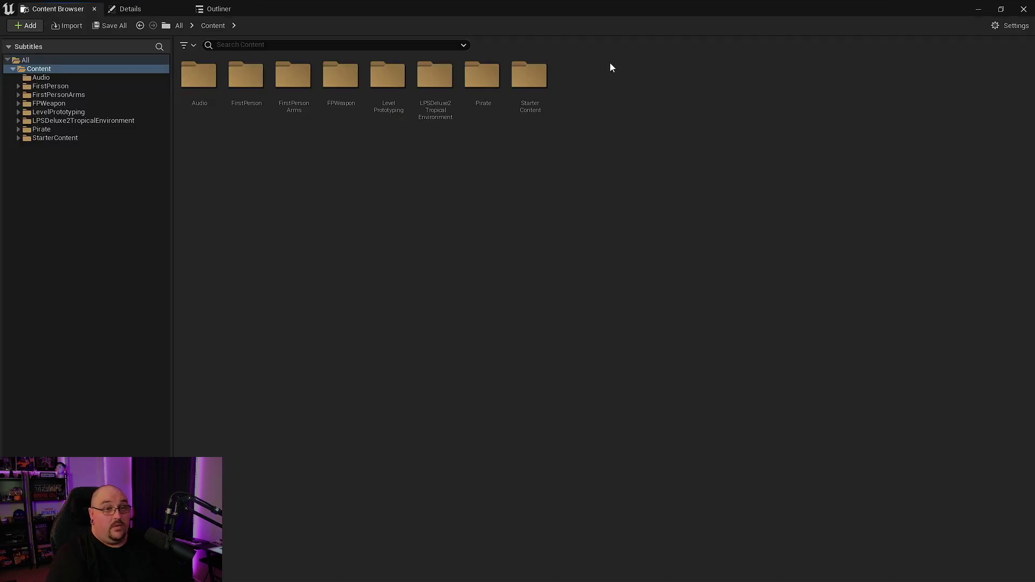
- Create a 'Fonts' folder in Content and open it
{"action": "right_click", "coordinate": [610, 63]}
{"action": "left_click", "coordinate": [660, 134]}
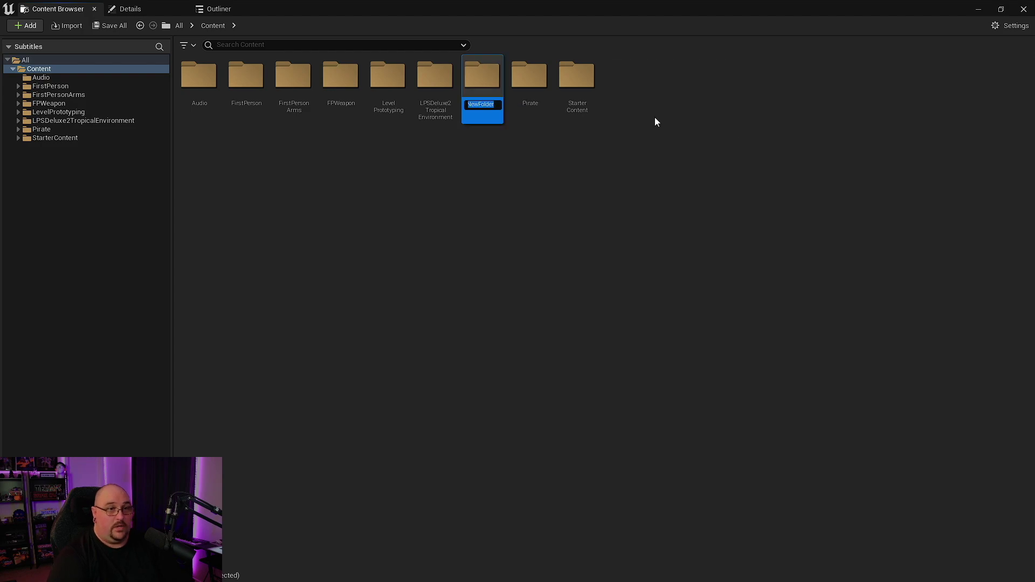
{"action": "type", "text": "Fonts"}
{"action": "key", "text": "Return"}
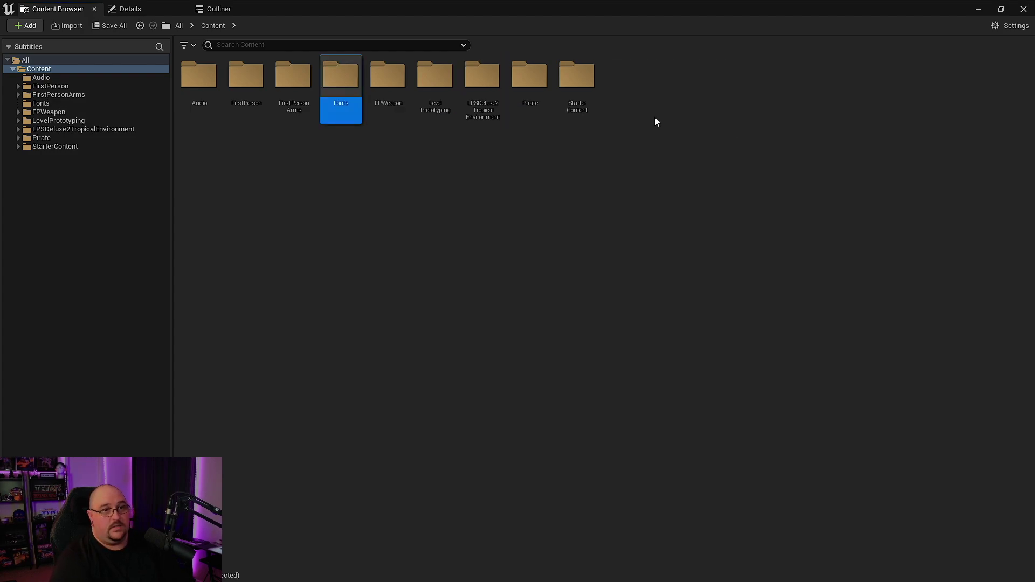
{"action": "double_click", "coordinate": [337, 111]}
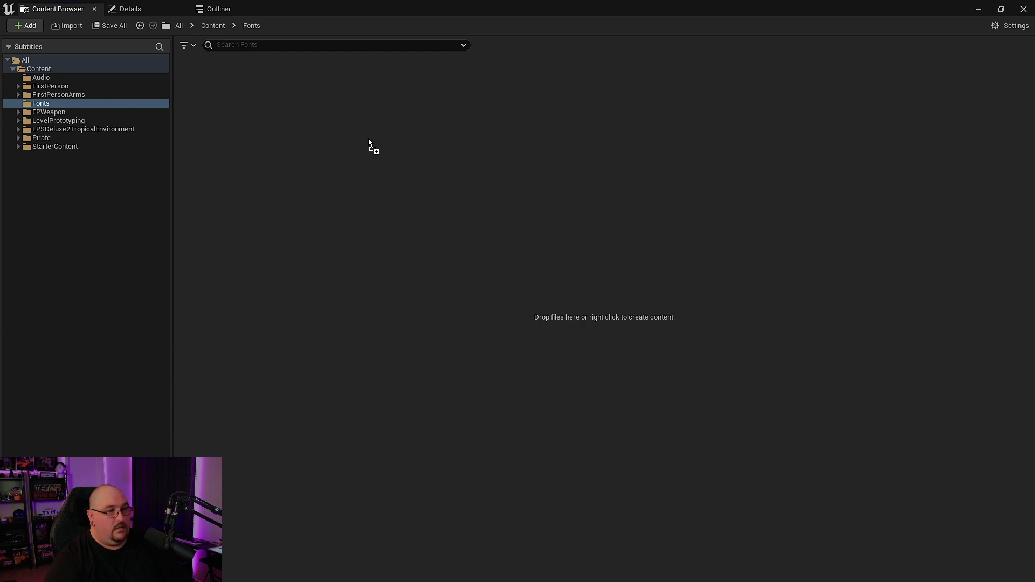
- Import the Fantaisie Artistique font with a font asset and open FantaisieArtistique_Font
{"action": "left_click_drag", "start_coordinate": [369, 140], "coordinate": [367, 124]}
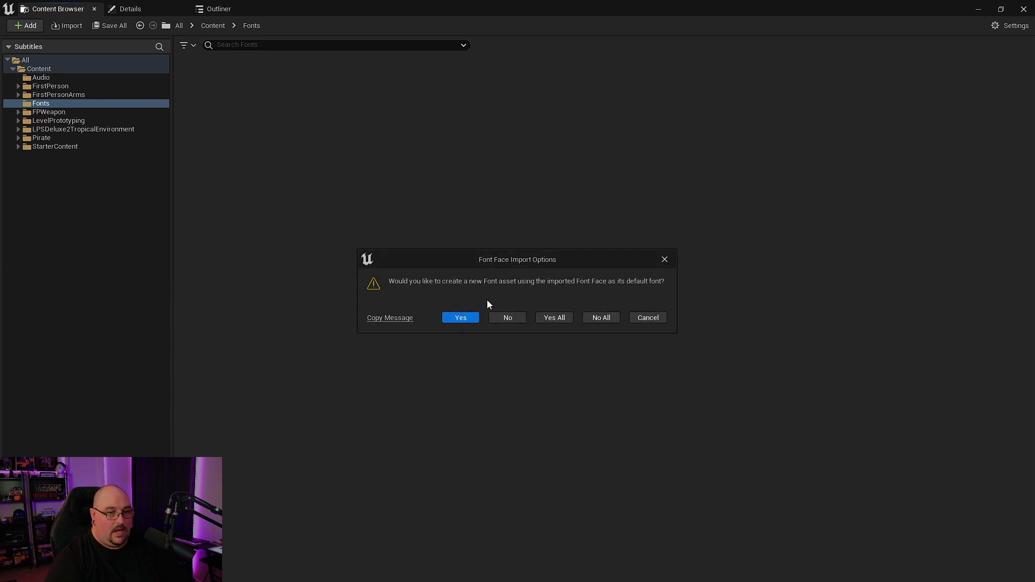
{"action": "left_click", "coordinate": [462, 316]}
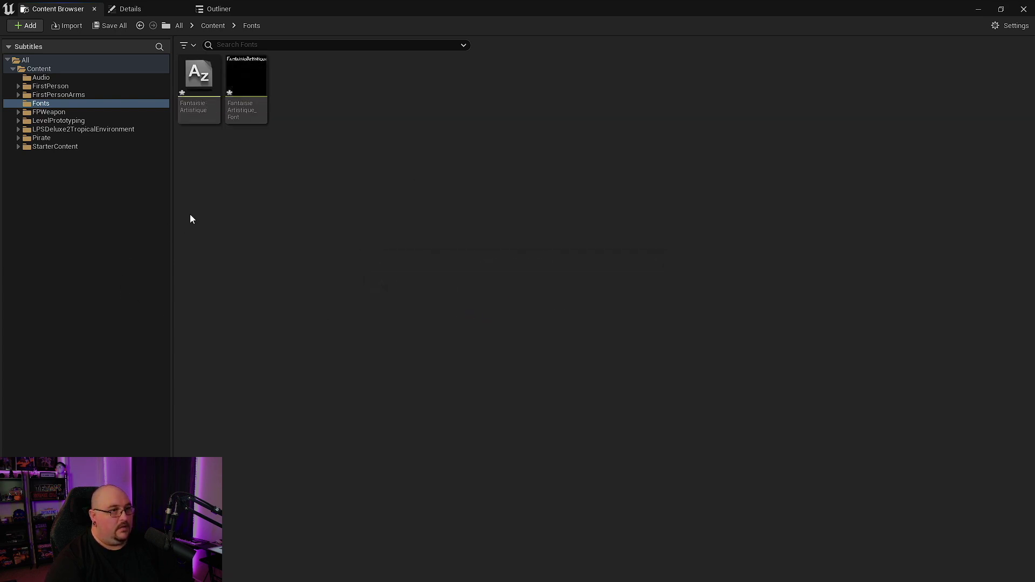
{"action": "left_click", "coordinate": [246, 89]}
{"action": "double_click", "coordinate": [244, 84]}
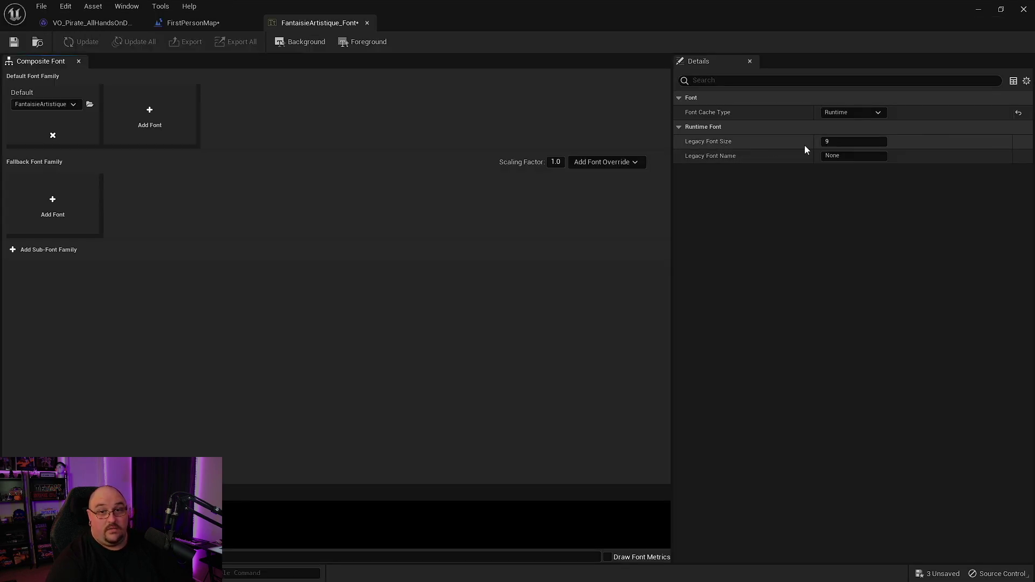
- Enter 25 as the font's Legacy Font Size, save it, and close the font editor
{"action": "left_click", "coordinate": [841, 142]}
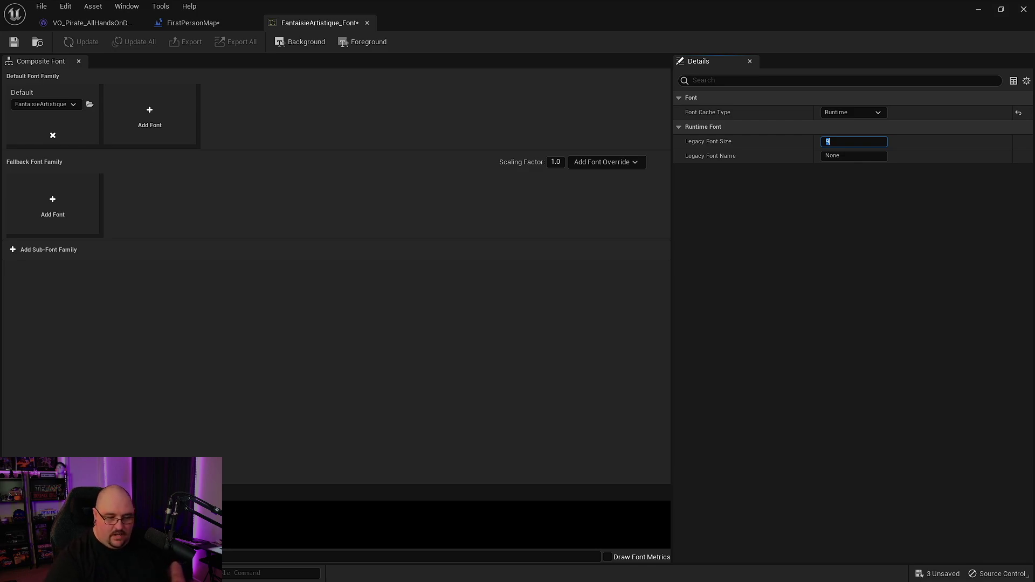
{"action": "type", "text": "25"}
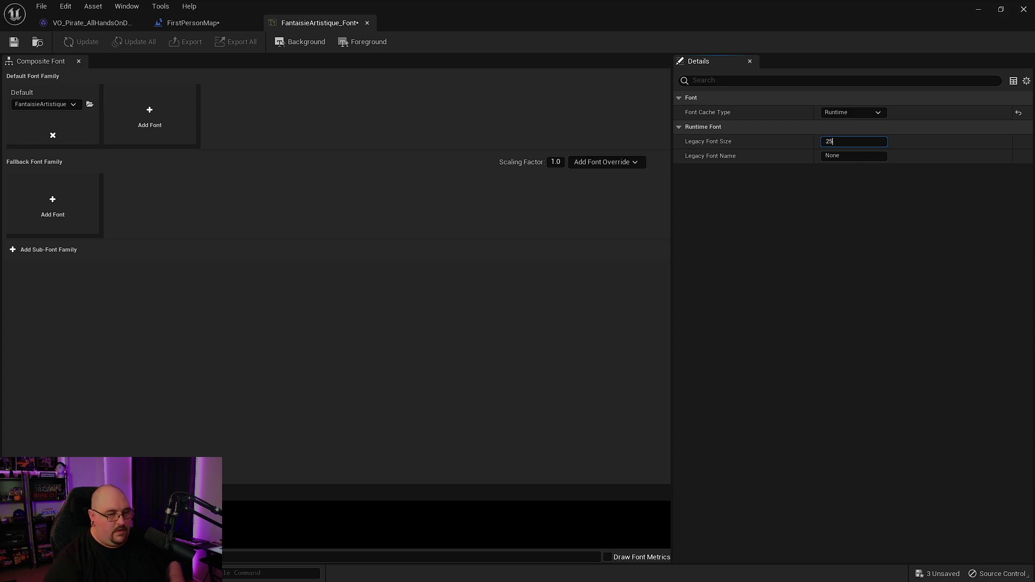
{"action": "key", "text": "Return"}
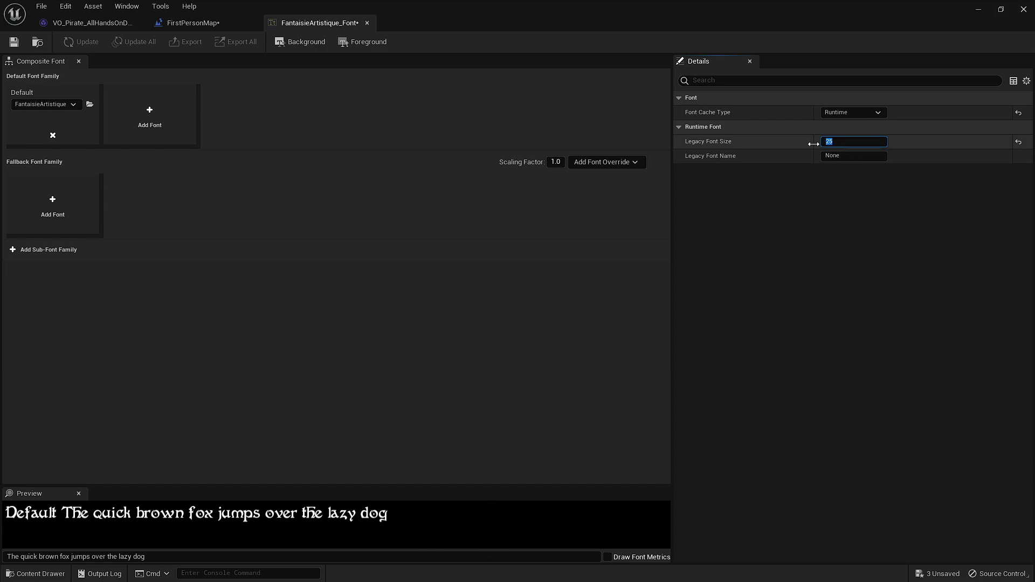
{"action": "type", "text": "0"}
{"action": "key", "text": "Return"}
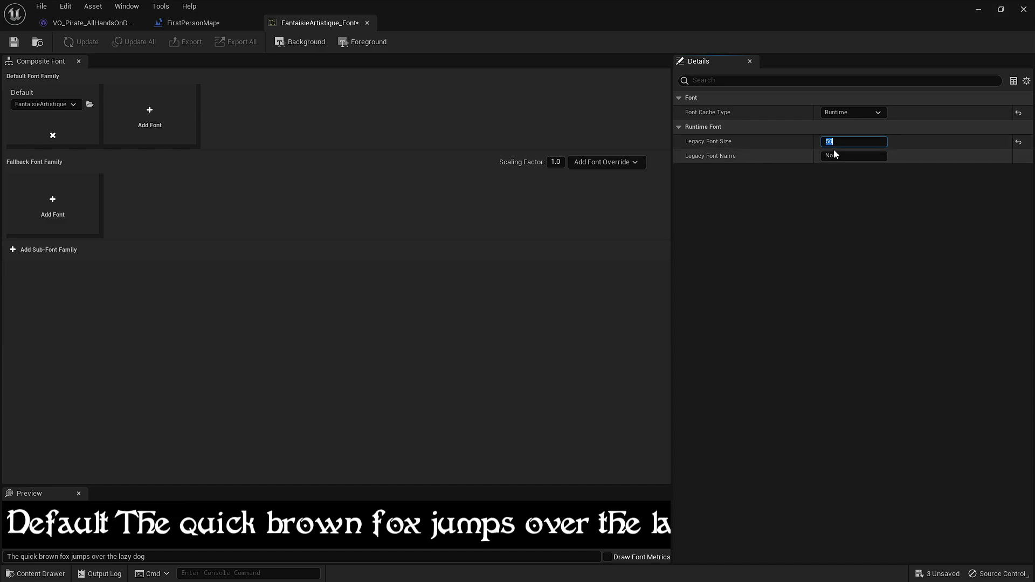
{"action": "type", "text": "25"}
{"action": "key", "text": "Return"}
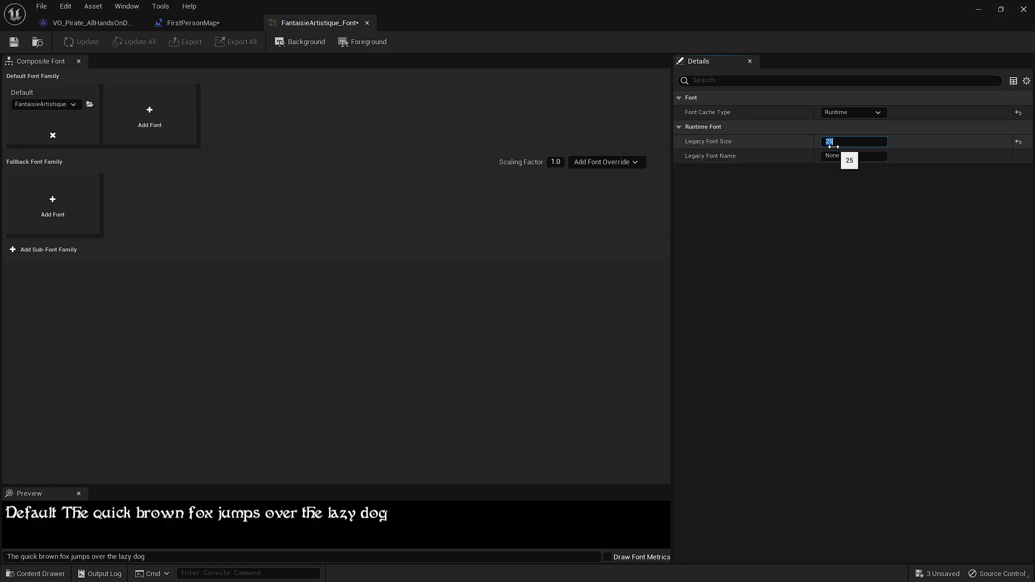
{"action": "left_click", "coordinate": [14, 42]}
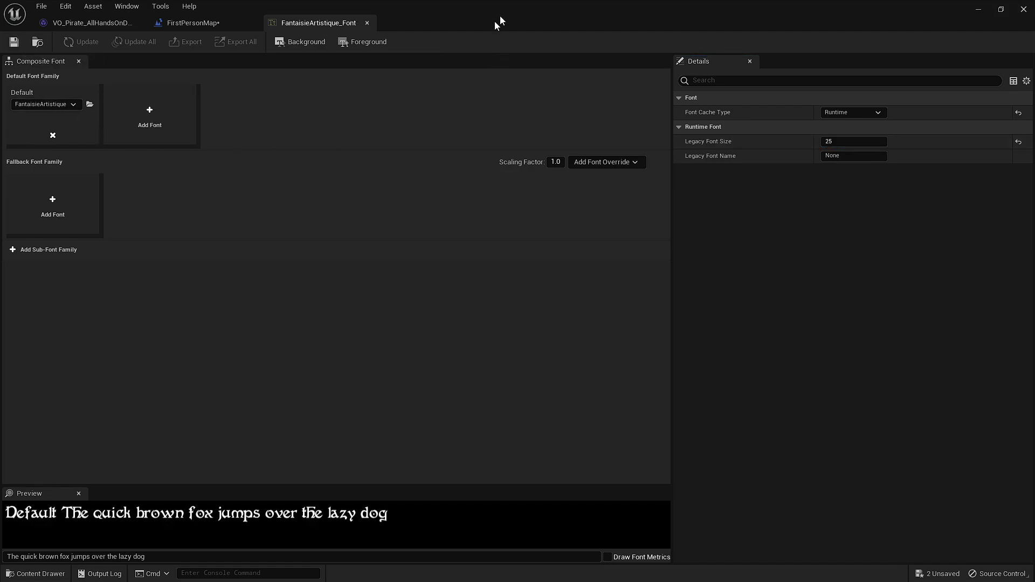
{"action": "key", "text": "ctrl+b"}
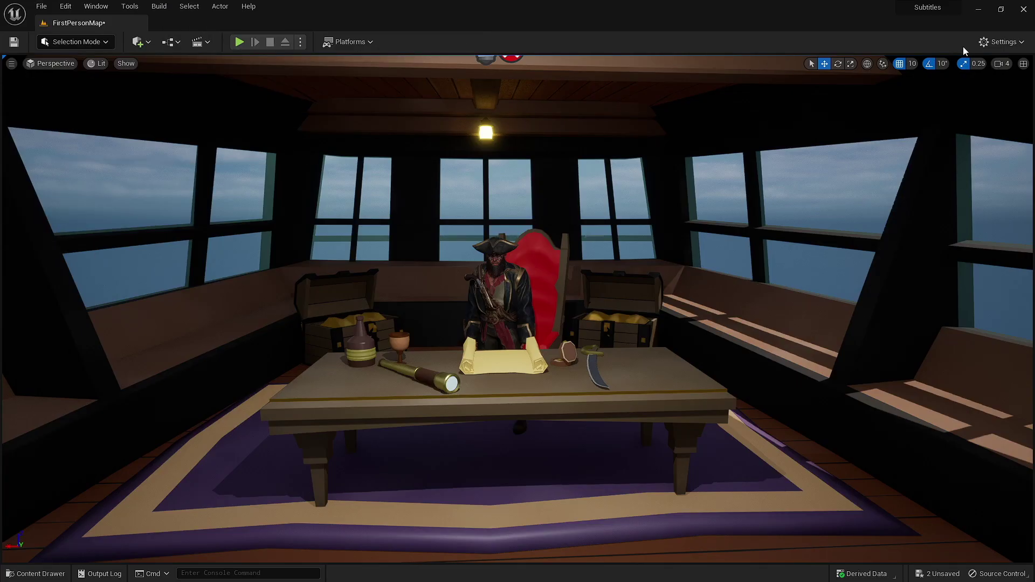
- In Project Settings, search 'sub' and choose FantaisieArtistique_Font as the Subtitle Font
{"action": "left_click", "coordinate": [1002, 42]}
{"action": "left_click", "coordinate": [938, 85]}
{"action": "type", "text": "subtit"}
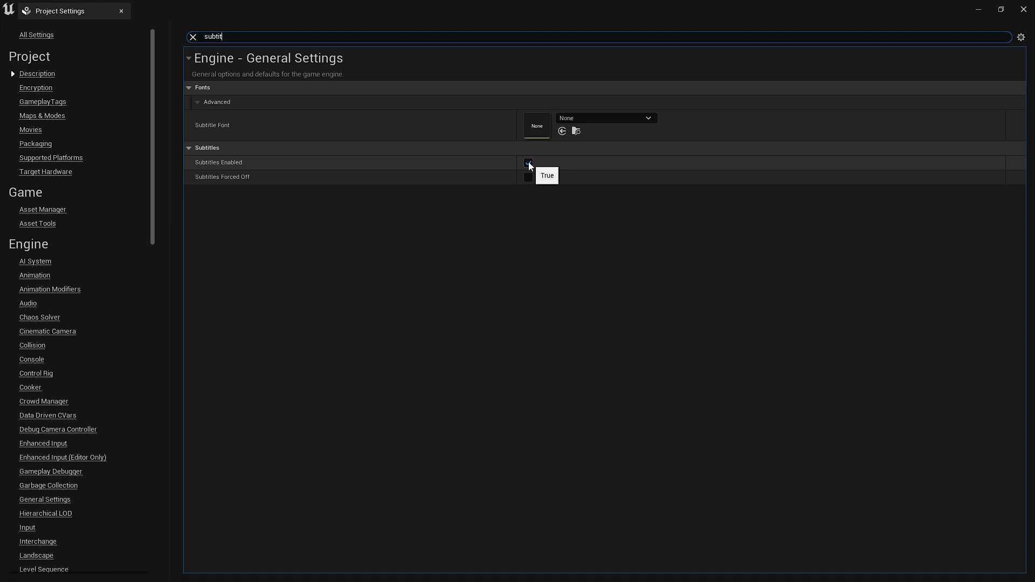
{"action": "left_click", "coordinate": [606, 118]}
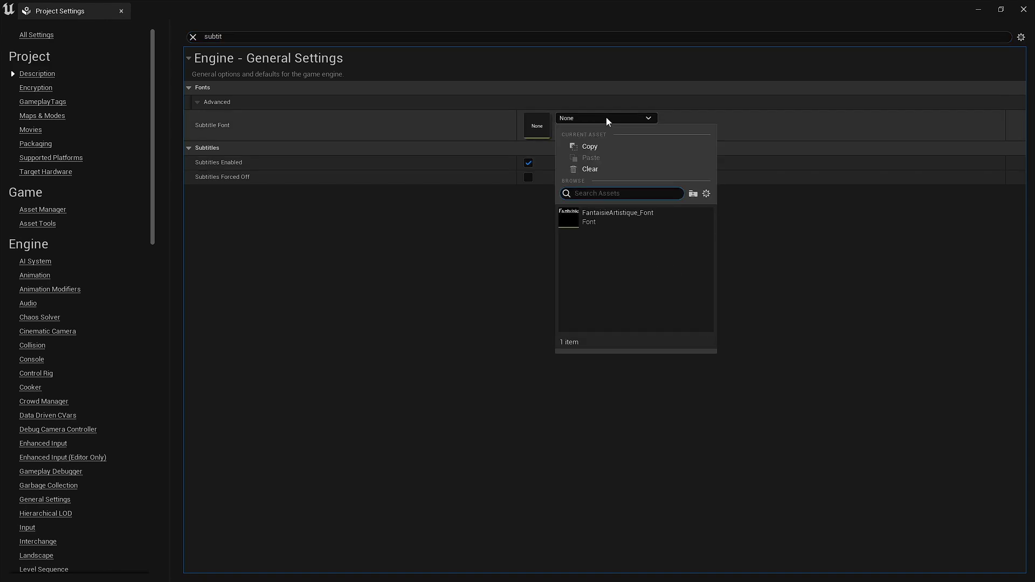
{"action": "left_click", "coordinate": [615, 219]}
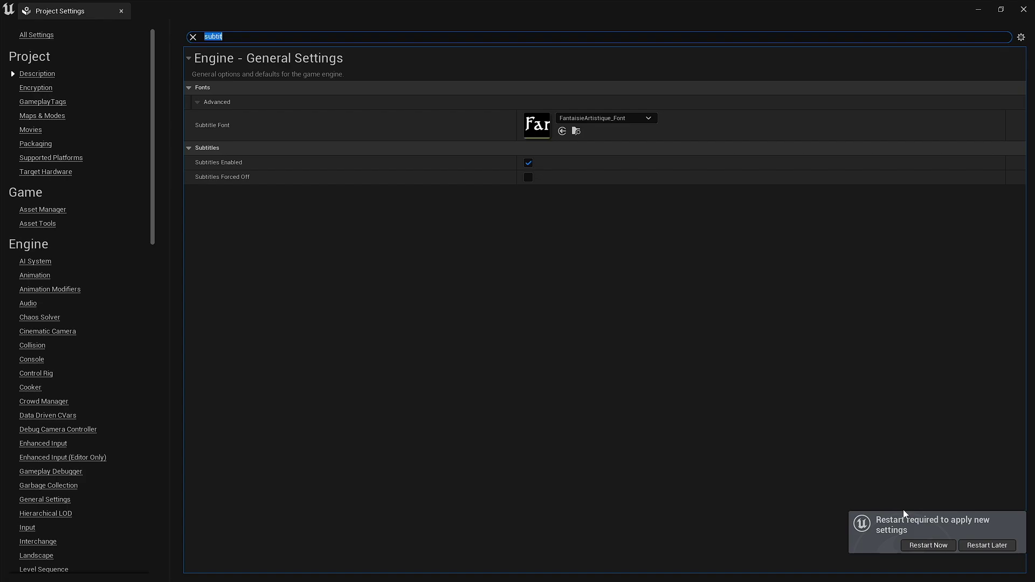
{"action": "left_click", "coordinate": [939, 542]}
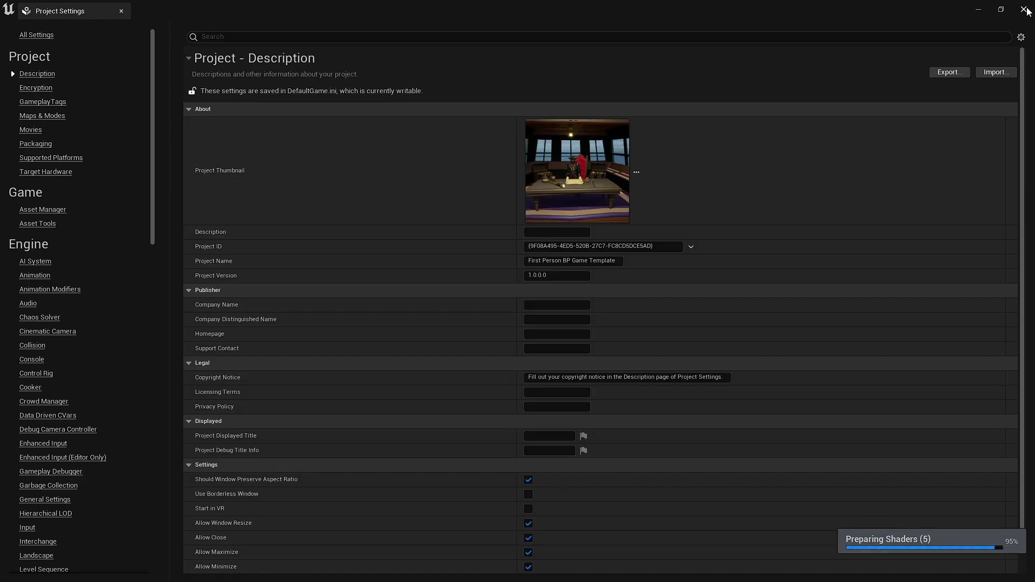
{"action": "left_click", "coordinate": [1024, 9]}
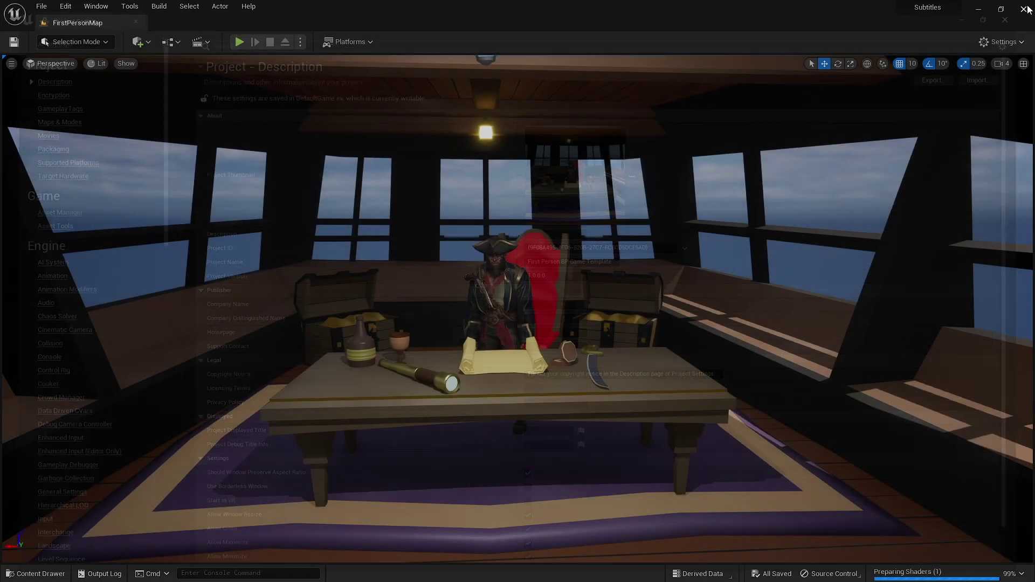
{"action": "left_click", "coordinate": [240, 42]}
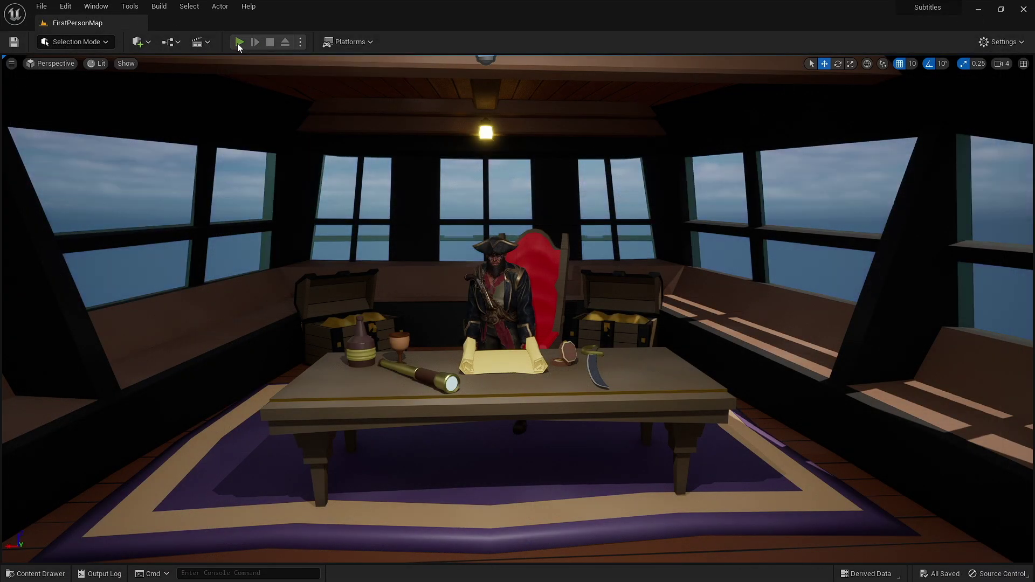
{"action": "key", "text": "w"}
{"action": "key", "text": "w"}
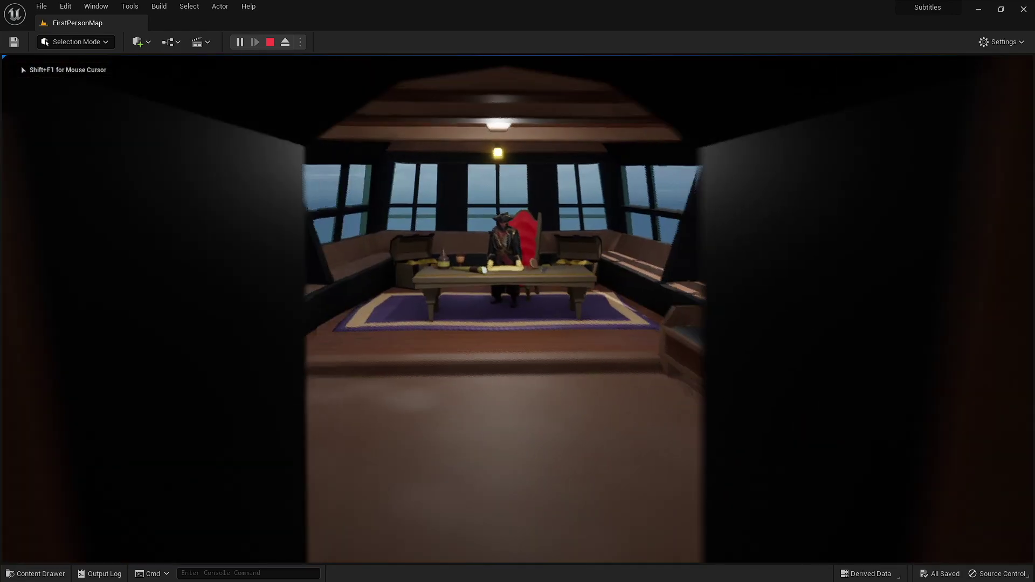
{"action": "key", "text": "w"}
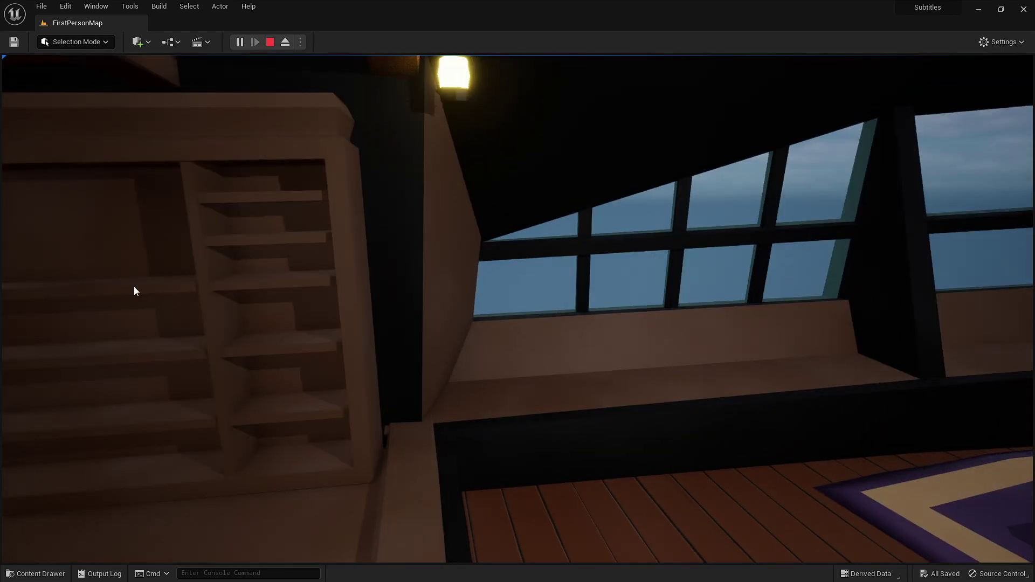
{"action": "key", "text": "Escape"}
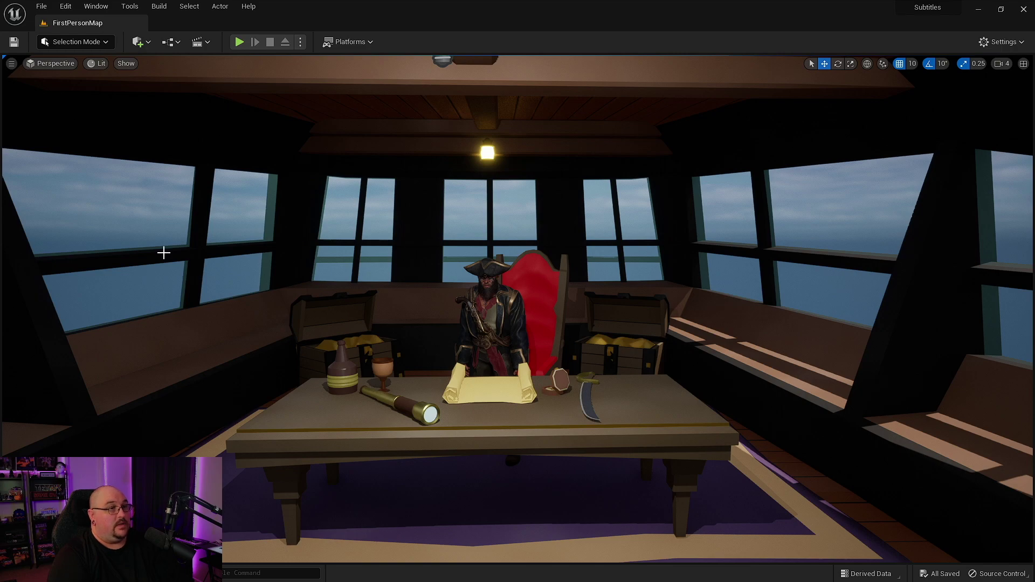
- Bring up the Content Browser and select the Engine content folder
{"action": "key", "text": "alt+Tab"}
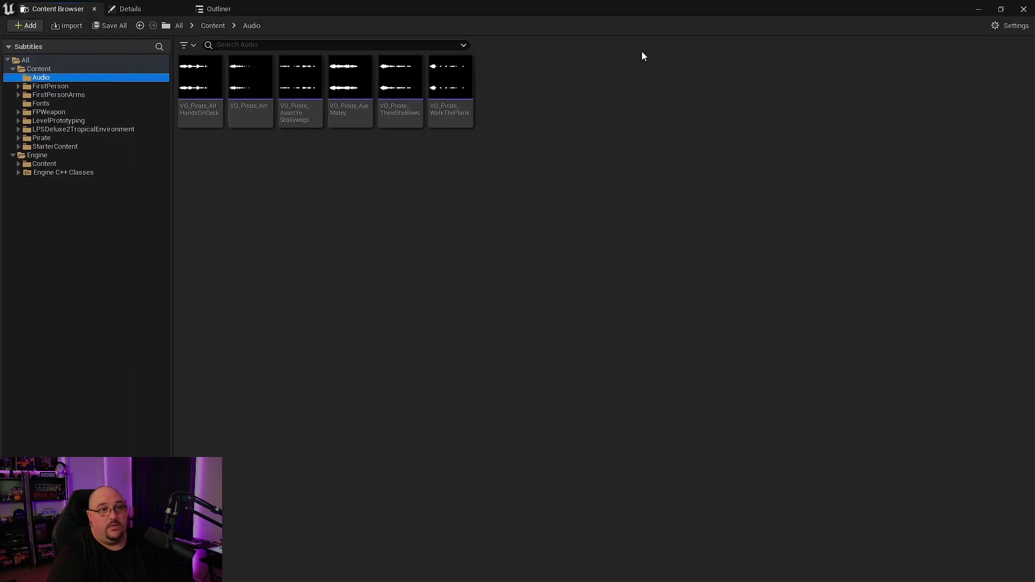
{"action": "left_click", "coordinate": [180, 26]}
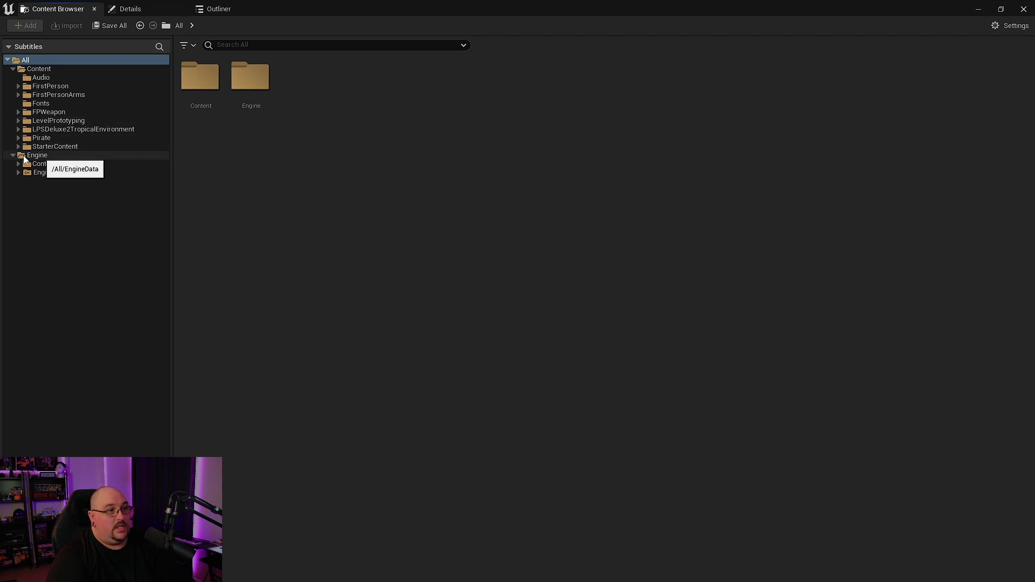
{"action": "left_click", "coordinate": [1003, 27]}
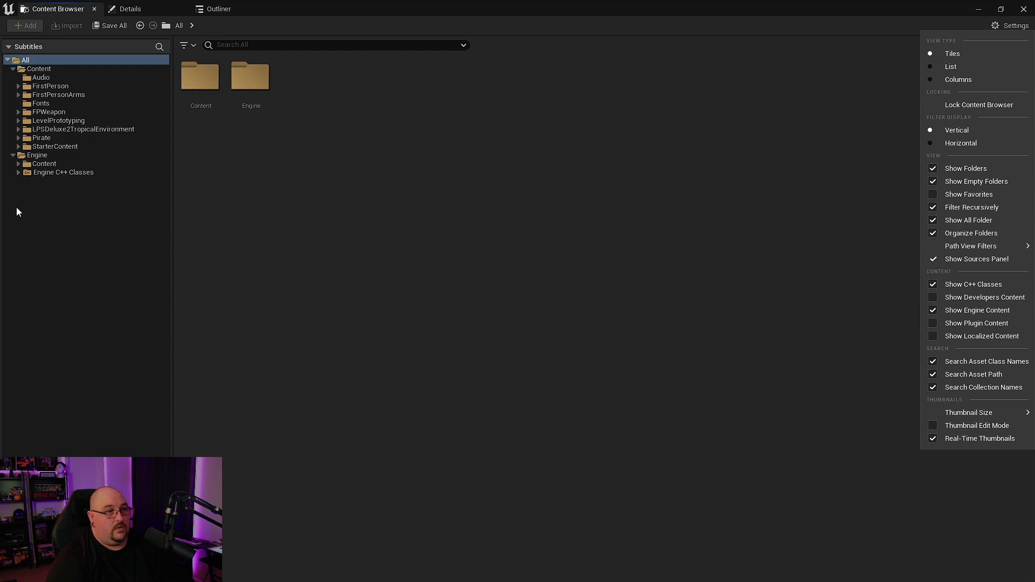
{"action": "left_click", "coordinate": [36, 155]}
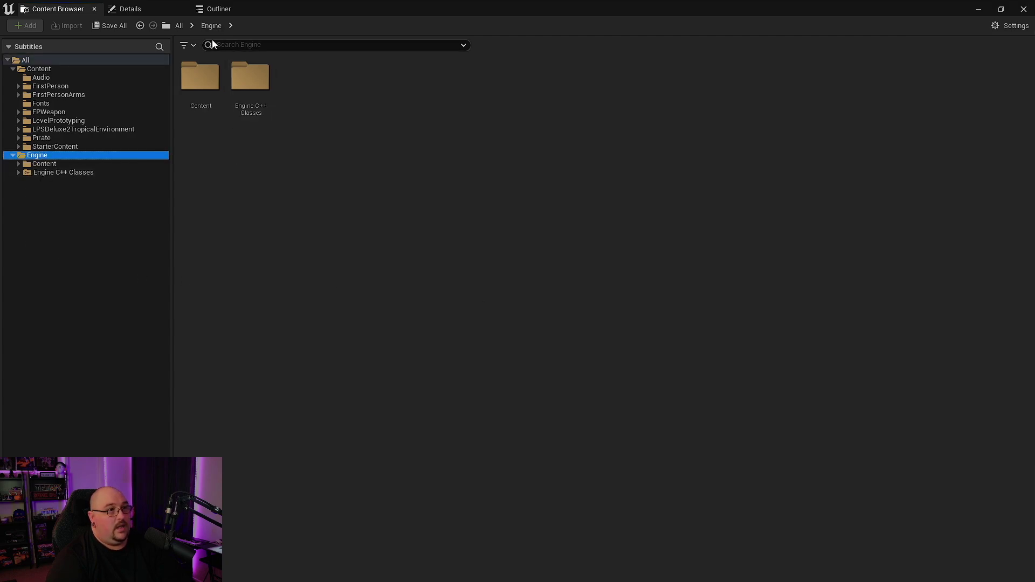
- Filter assets to Font and Font Face, then browse all content and the Audio folder
{"action": "left_click", "coordinate": [185, 45]}
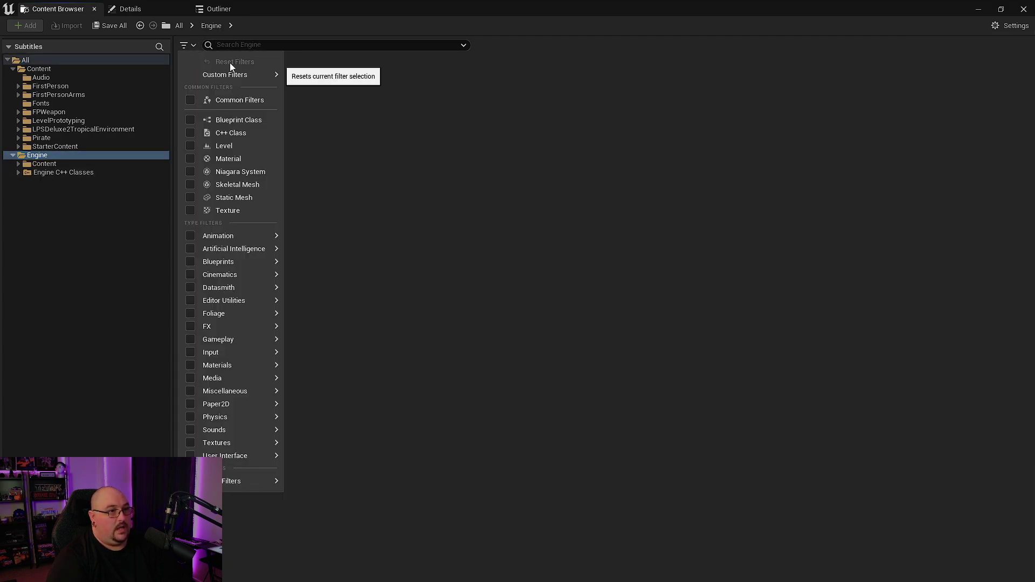
{"action": "mouse_move", "coordinate": [240, 456]}
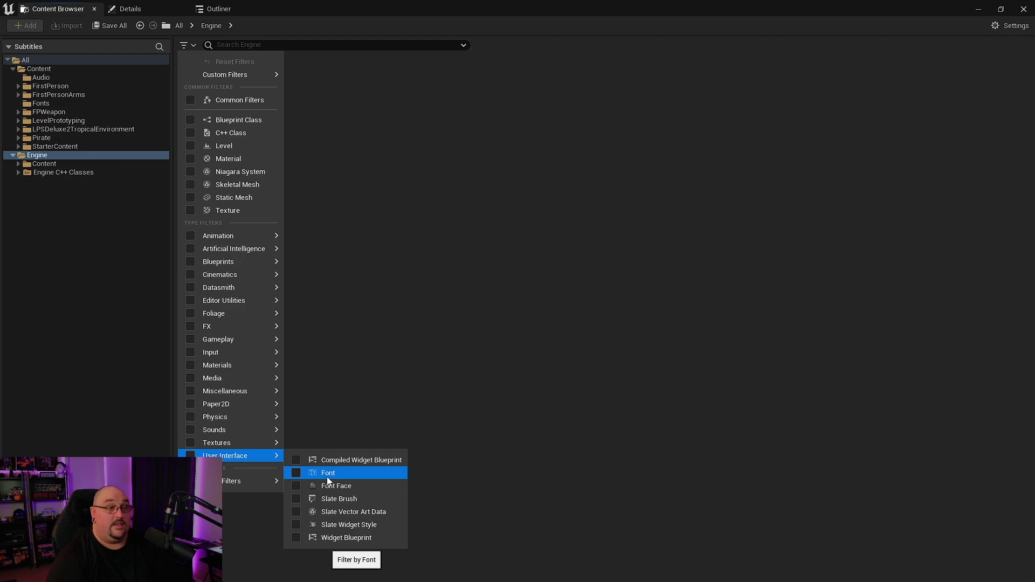
{"action": "left_click", "coordinate": [296, 474]}
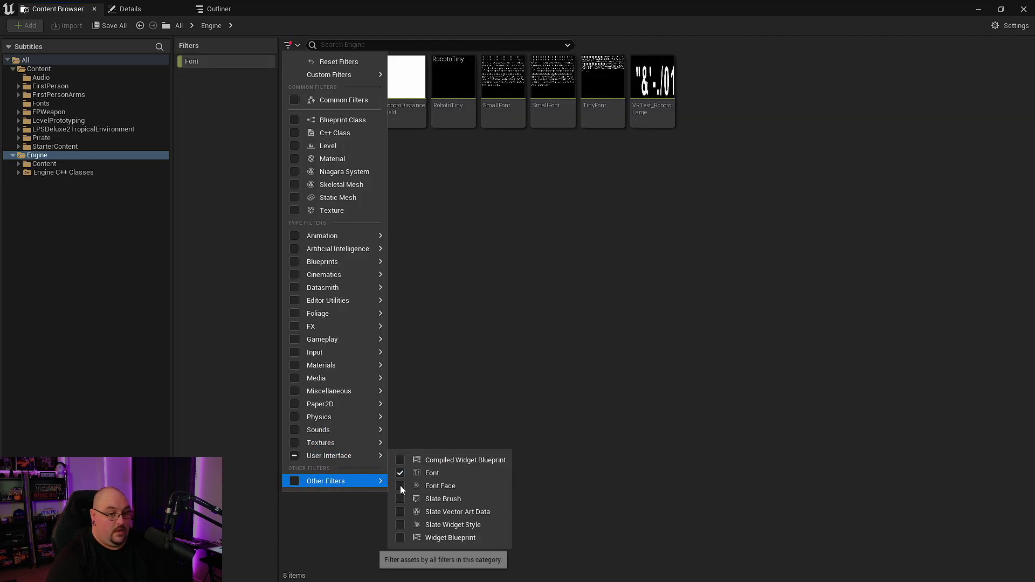
{"action": "left_click", "coordinate": [400, 485]}
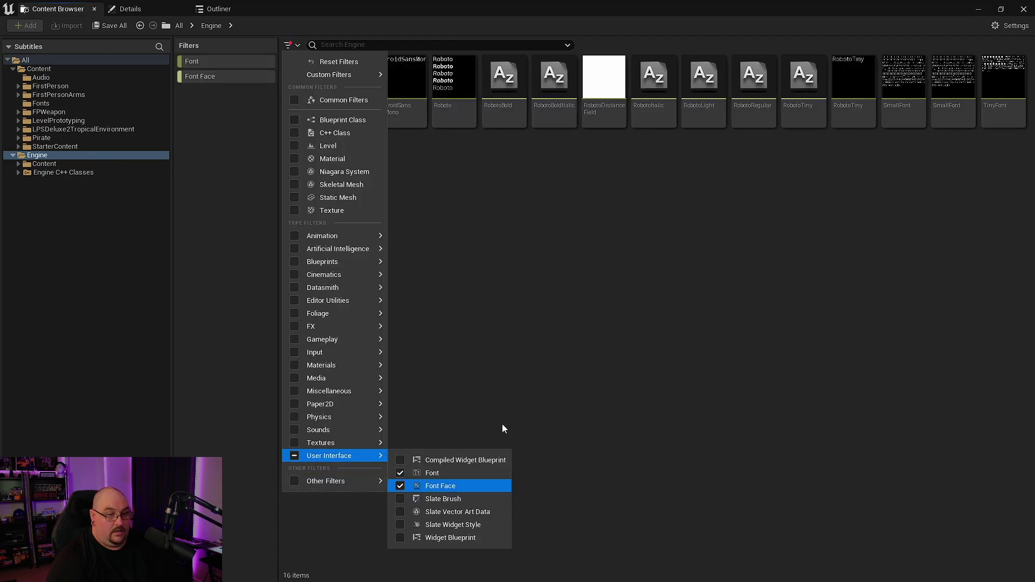
{"action": "left_click", "coordinate": [553, 338]}
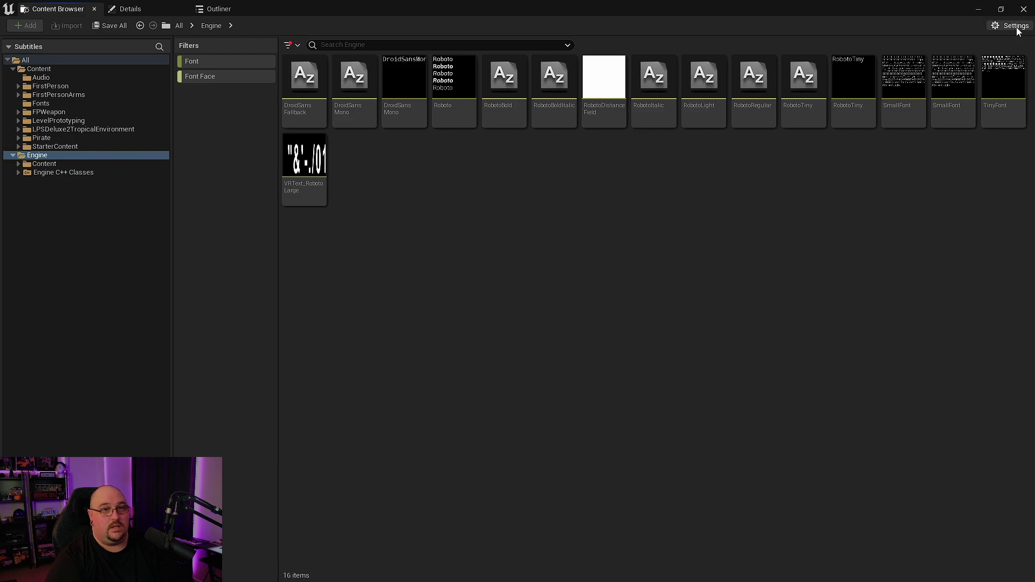
{"action": "left_click", "coordinate": [37, 59]}
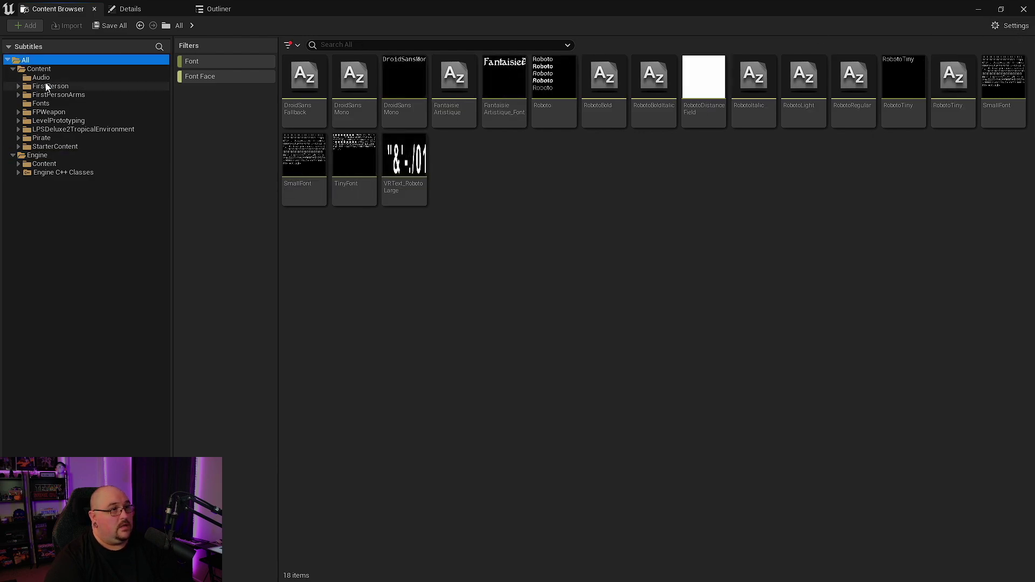
{"action": "left_click", "coordinate": [47, 79]}
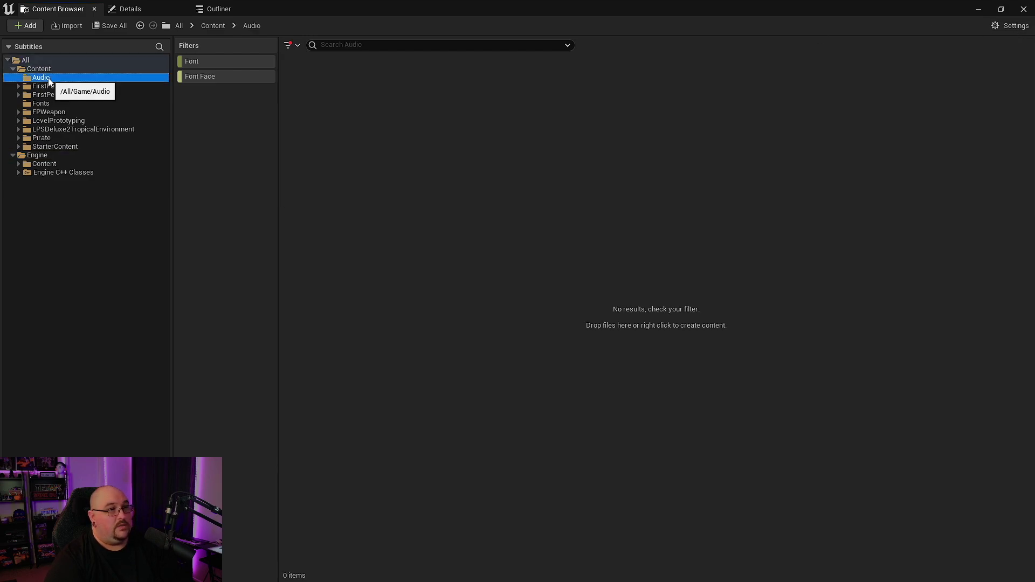
- Reset the Content Browser filters so Content/Audio lists all six VO_Pirate voice clips
{"action": "left_click", "coordinate": [297, 47]}
{"action": "left_click", "coordinate": [326, 60]}
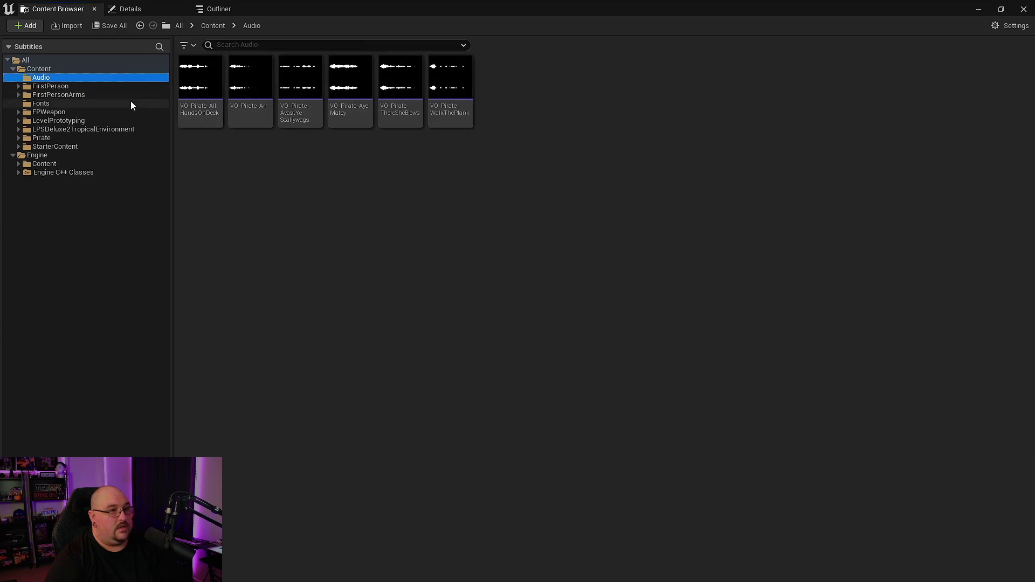
{"action": "mouse_move", "coordinate": [200, 120]}
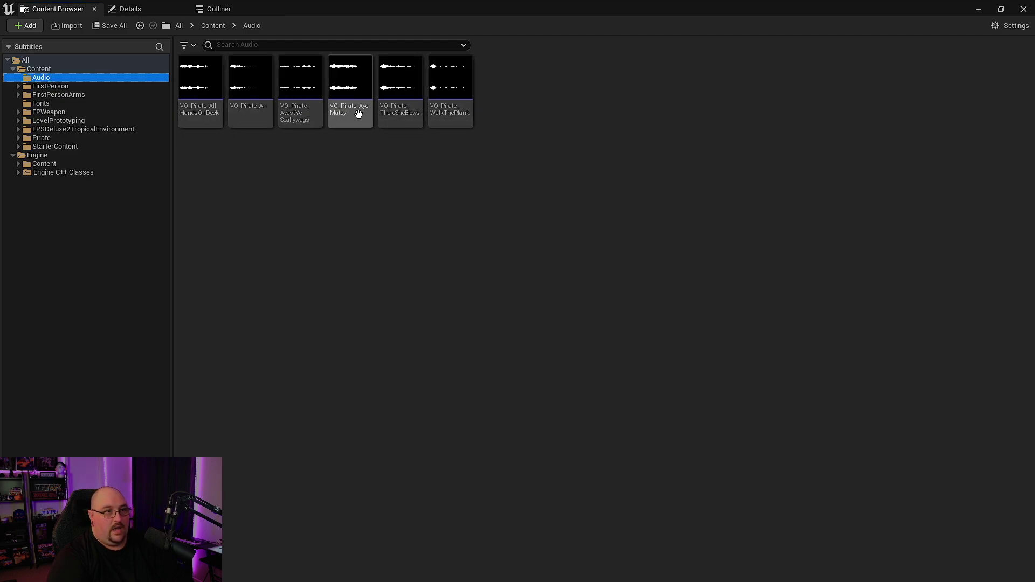
{"action": "mouse_move", "coordinate": [439, 121]}
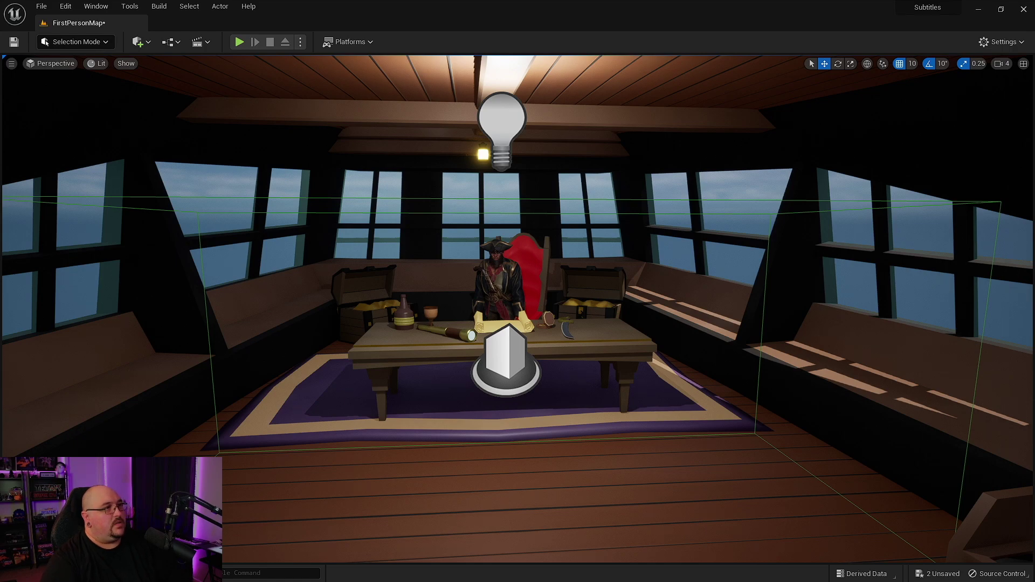
{"action": "key", "text": "alt+Tab"}
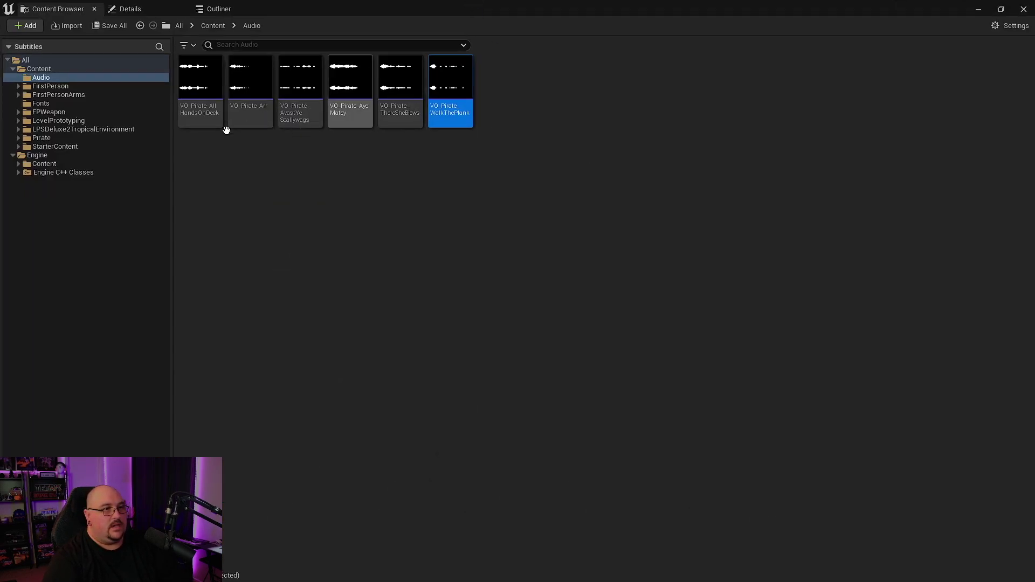
{"action": "mouse_move", "coordinate": [415, 110]}
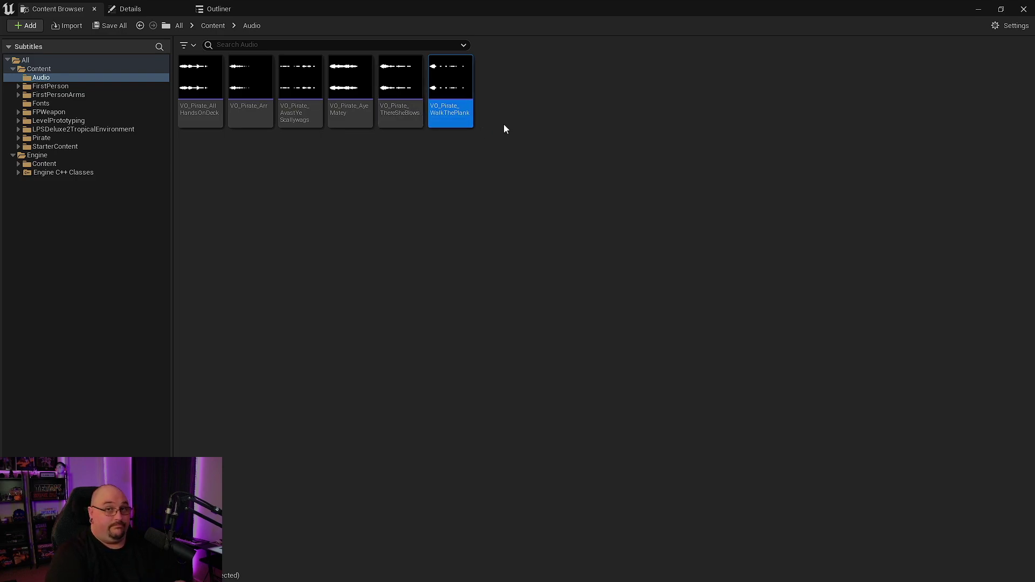
- Add a new Sound Cue in the Audio folder and name it VO_Pirate
{"action": "left_click", "coordinate": [527, 98]}
{"action": "right_click", "coordinate": [528, 100]}
{"action": "type", "text": "sound"}
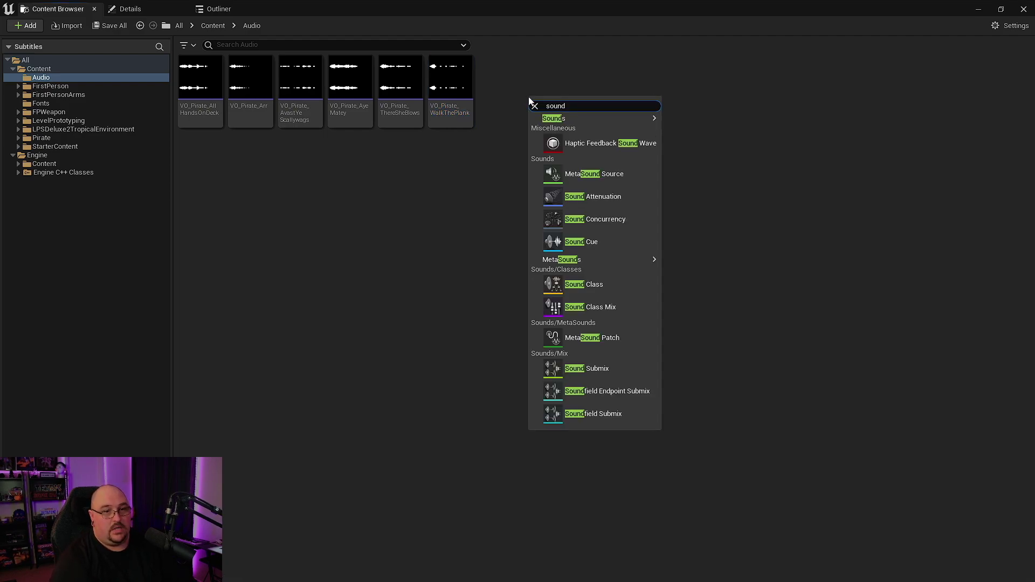
{"action": "left_click", "coordinate": [596, 241]}
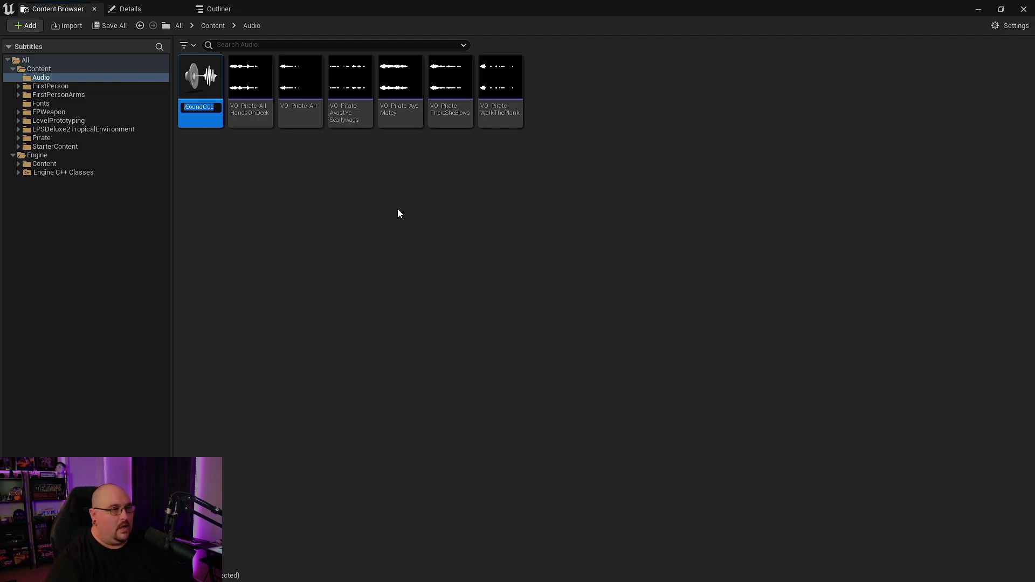
{"action": "key", "text": "Return"}
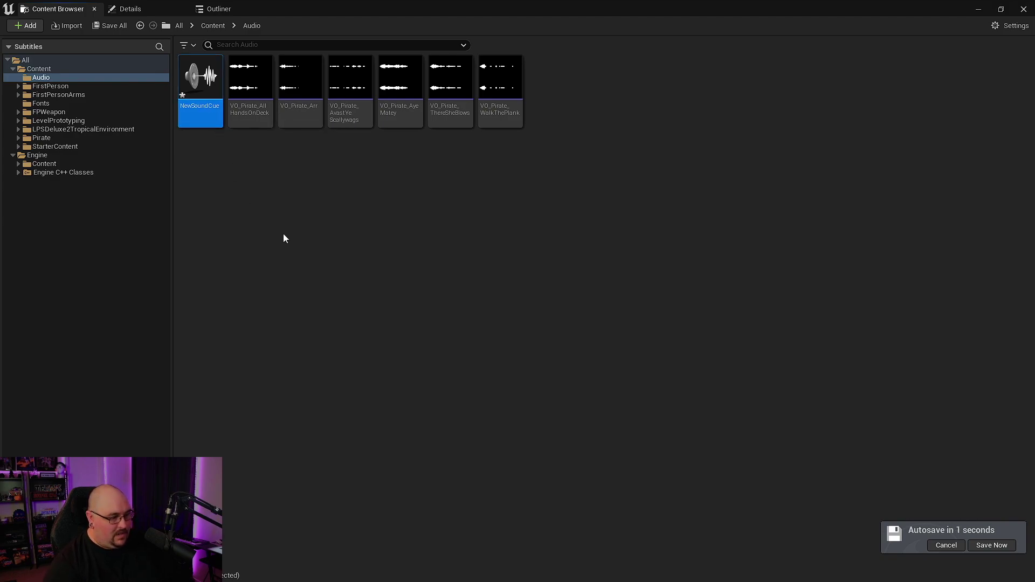
{"action": "left_click", "coordinate": [214, 122]}
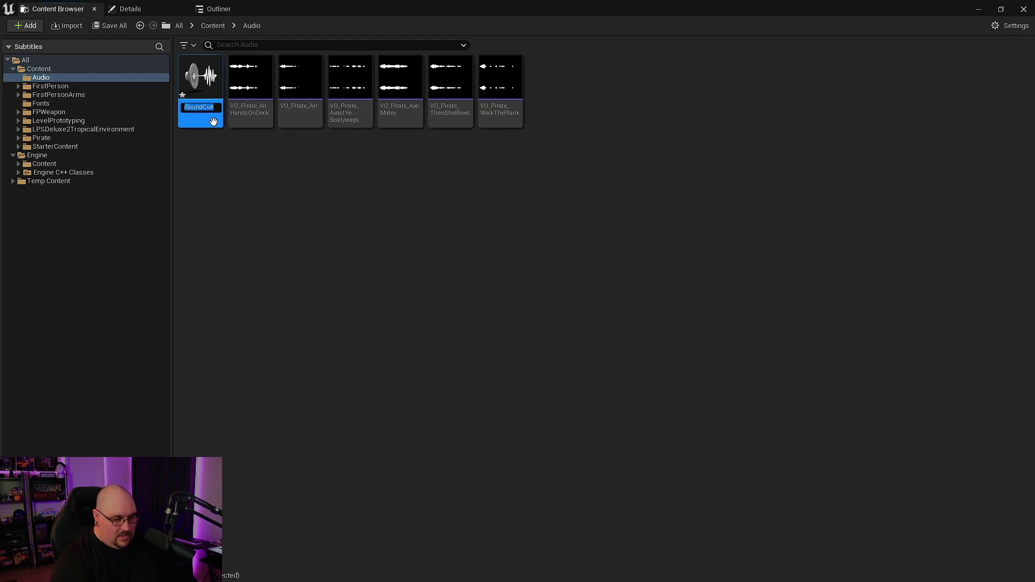
{"action": "type", "text": "VO_Pirate"}
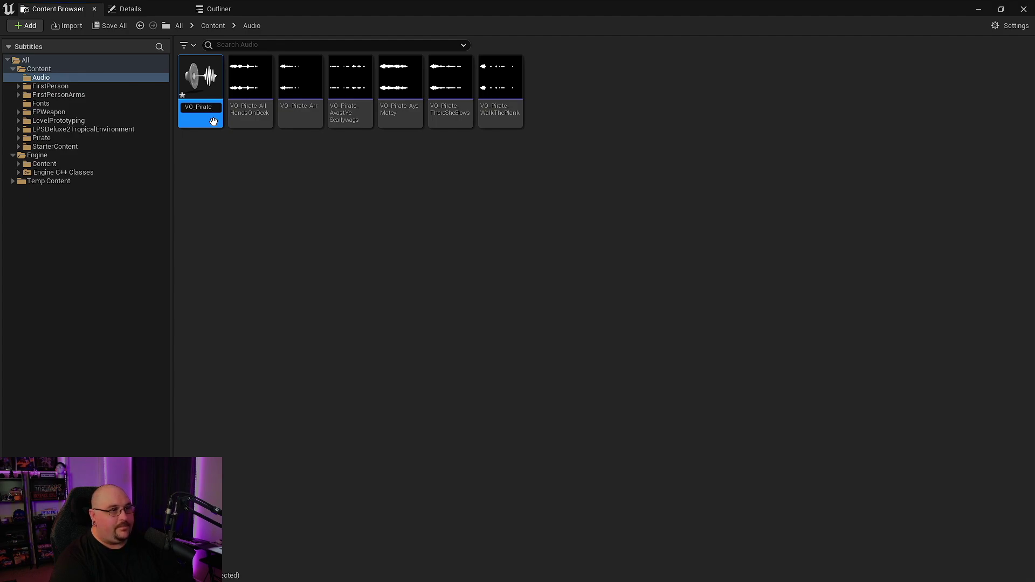
{"action": "key", "text": "Return"}
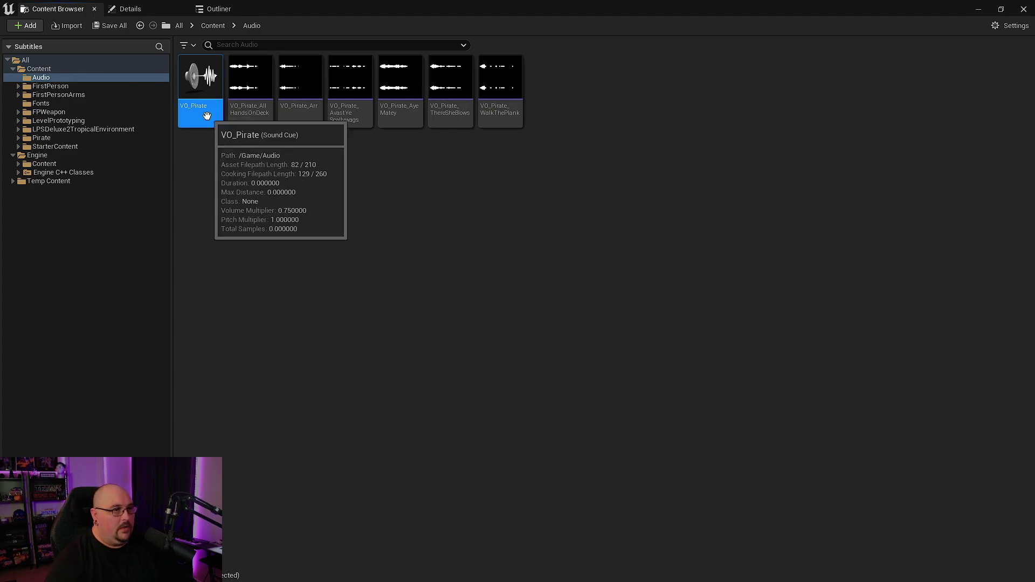
- Open the VO_Pirate cue and drag the six pirate voice clips into its graph
{"action": "double_click", "coordinate": [207, 116]}
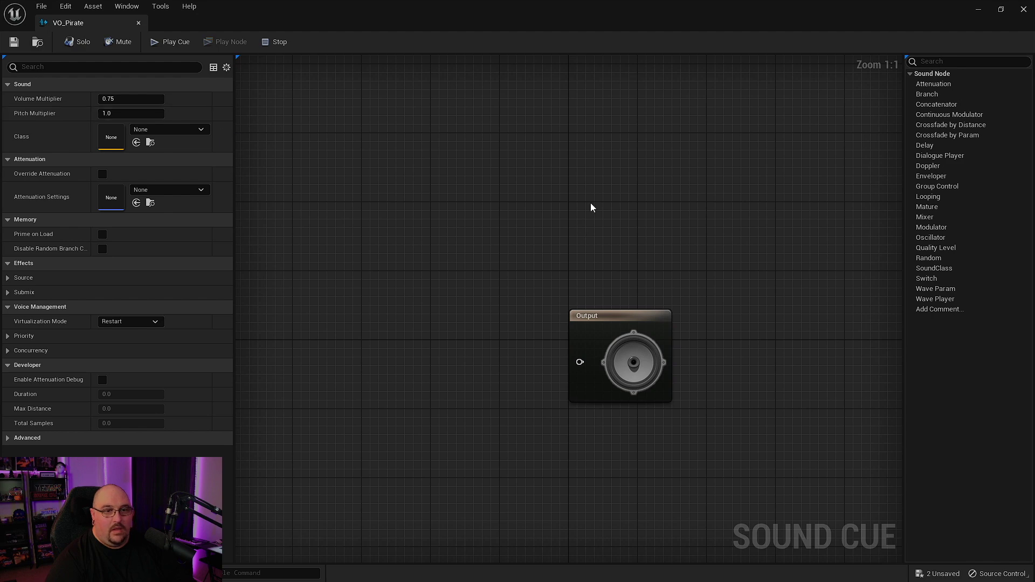
{"action": "key", "text": "alt+Tab"}
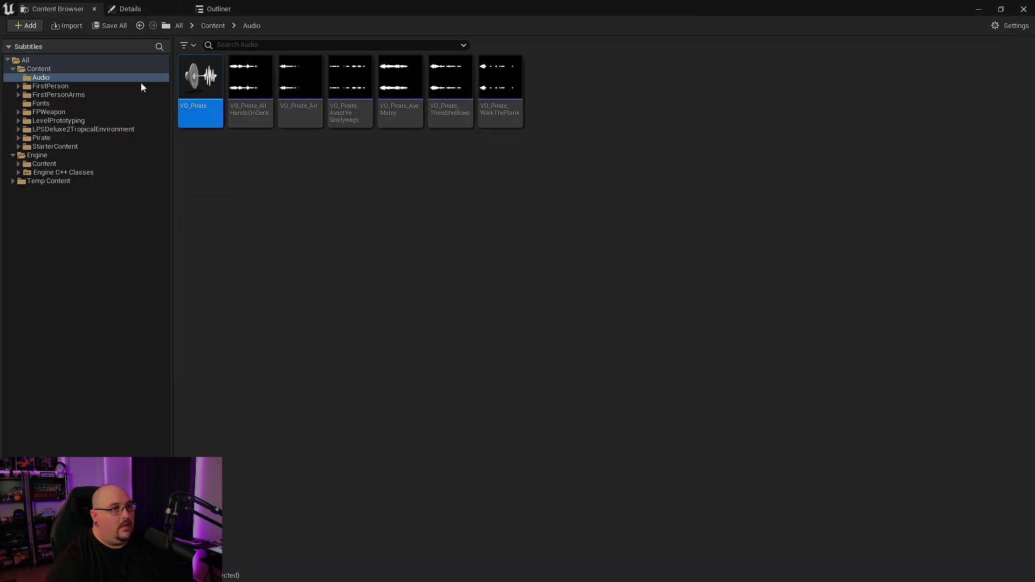
{"action": "key", "text": "alt+Tab"}
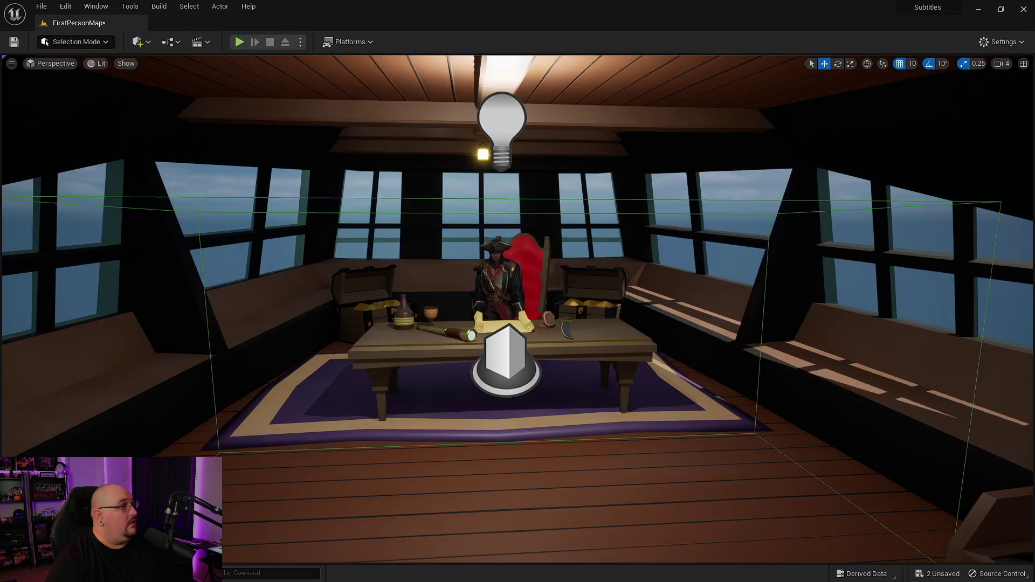
{"action": "key", "text": "alt+Tab"}
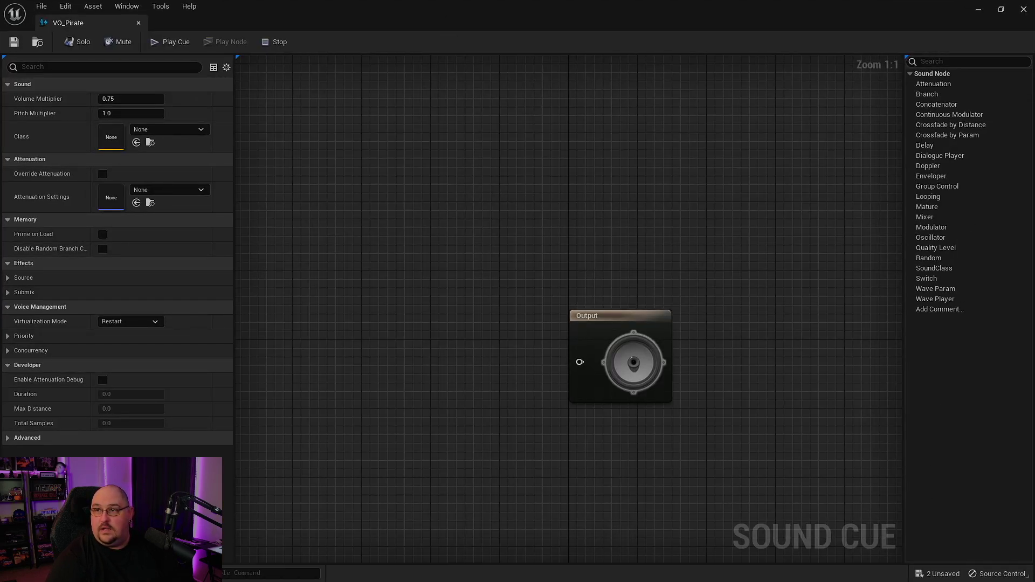
{"action": "left_click_drag", "start_coordinate": [213, 231], "coordinate": [367, 205]}
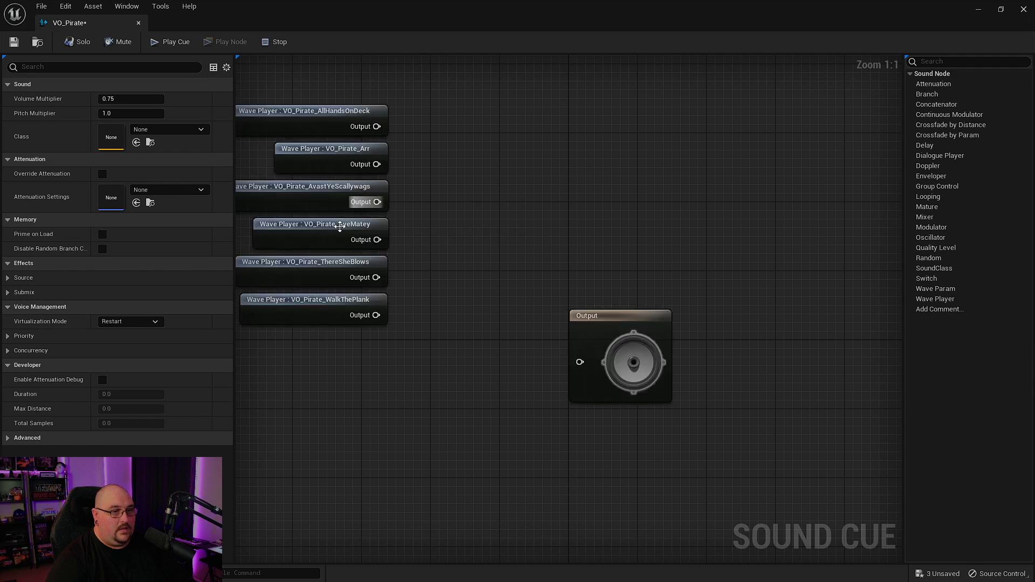
- Feed all six Wave Player nodes into a Random node and connect it to Output
{"action": "left_click_drag", "start_coordinate": [399, 360], "coordinate": [325, 104]}
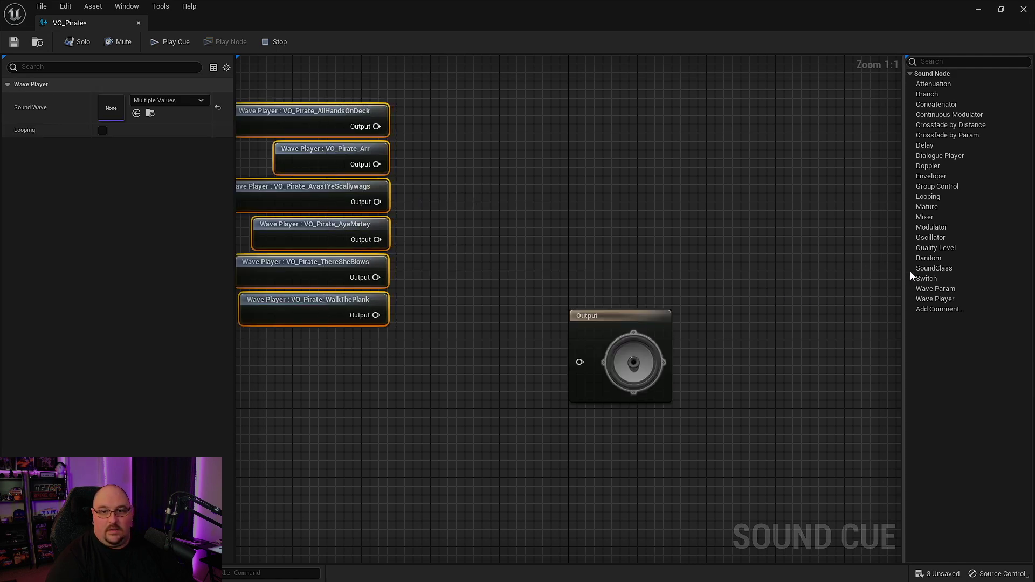
{"action": "left_click_drag", "start_coordinate": [929, 258], "coordinate": [522, 172]}
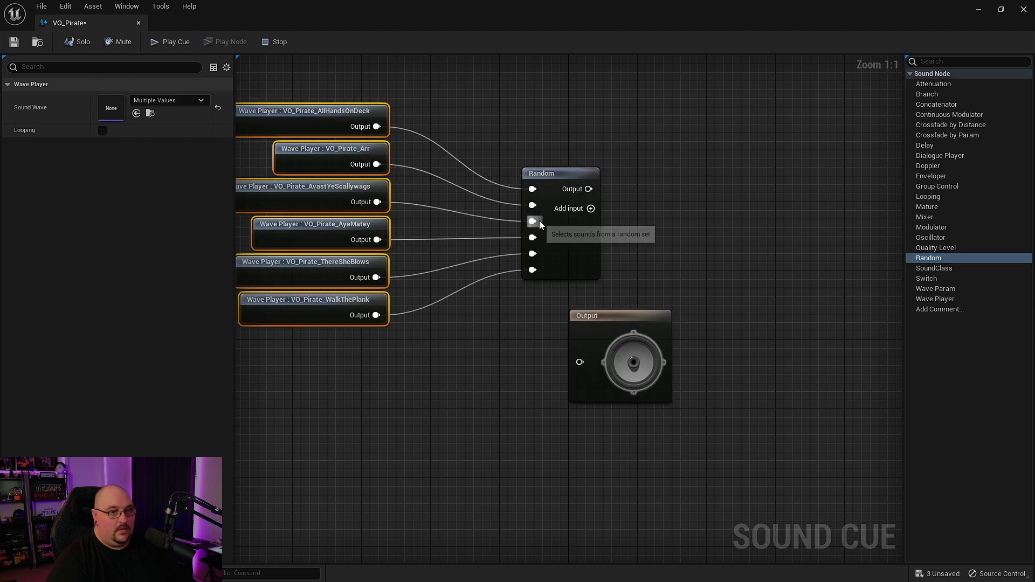
{"action": "left_click", "coordinate": [615, 318]}
{"action": "left_click_drag", "start_coordinate": [661, 308], "coordinate": [687, 162]}
{"action": "left_click_drag", "start_coordinate": [588, 190], "coordinate": [647, 204]}
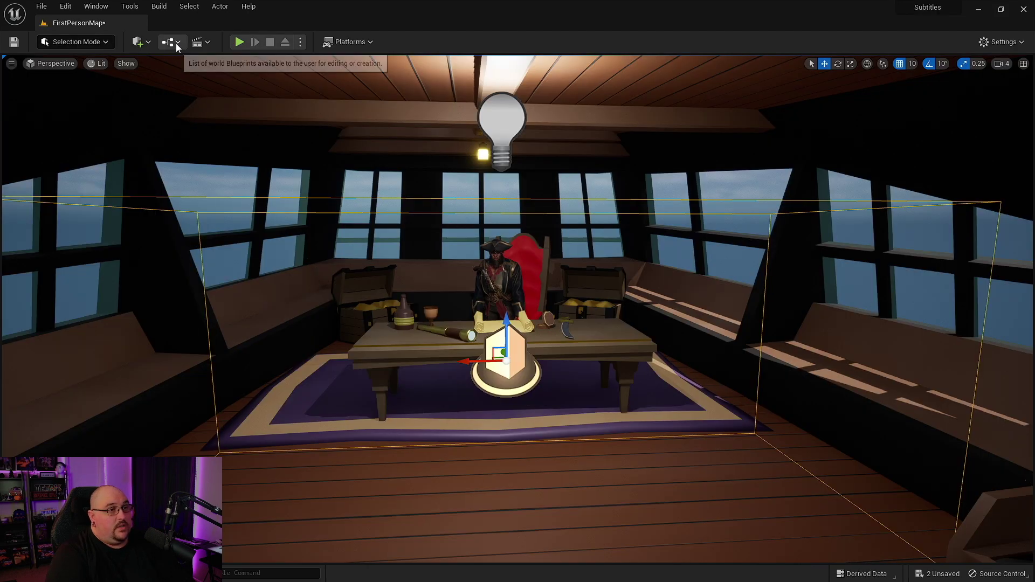
- In the Level Blueprint, add an On Actor Begin Overlap event for the TriggerBox
{"action": "left_click", "coordinate": [175, 43]}
{"action": "left_click", "coordinate": [237, 117]}
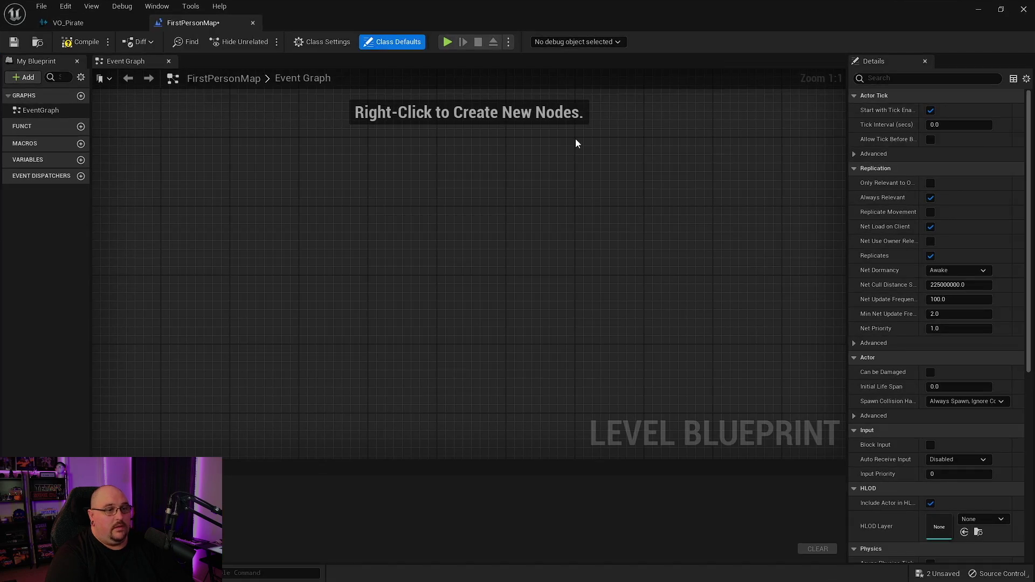
{"action": "right_click", "coordinate": [377, 174]}
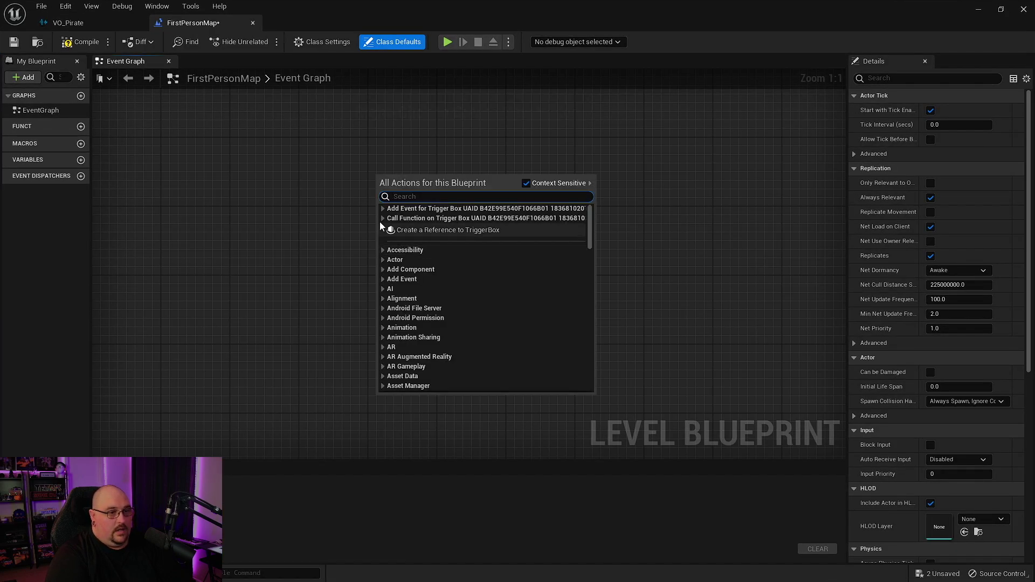
{"action": "left_click", "coordinate": [383, 208]}
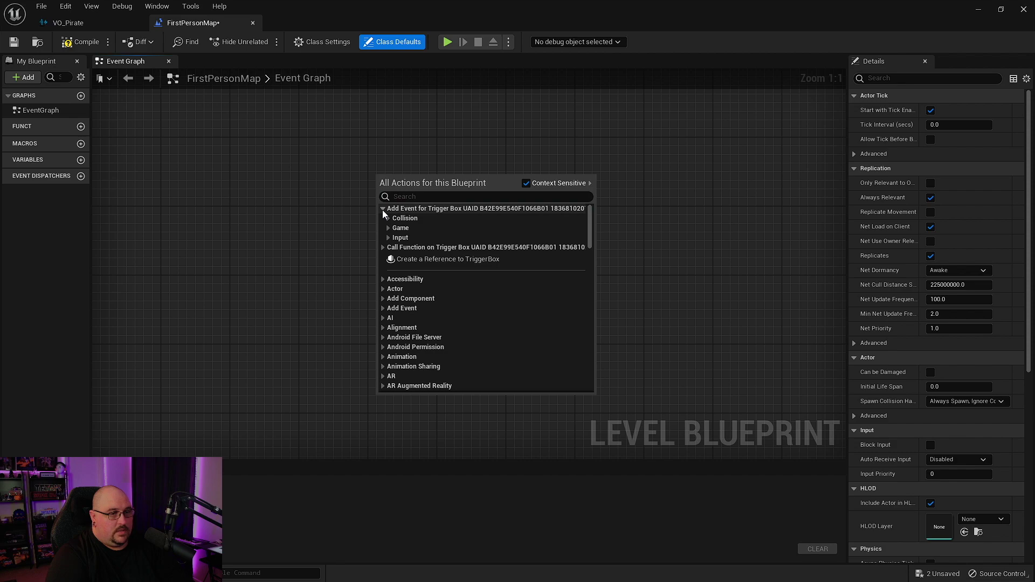
{"action": "left_click", "coordinate": [388, 218]}
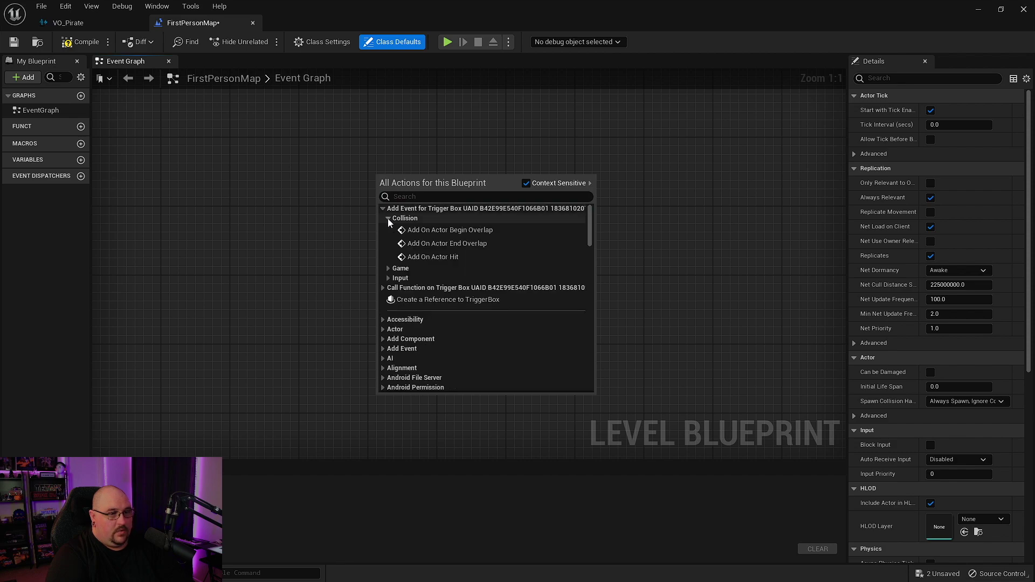
{"action": "left_click", "coordinate": [445, 231]}
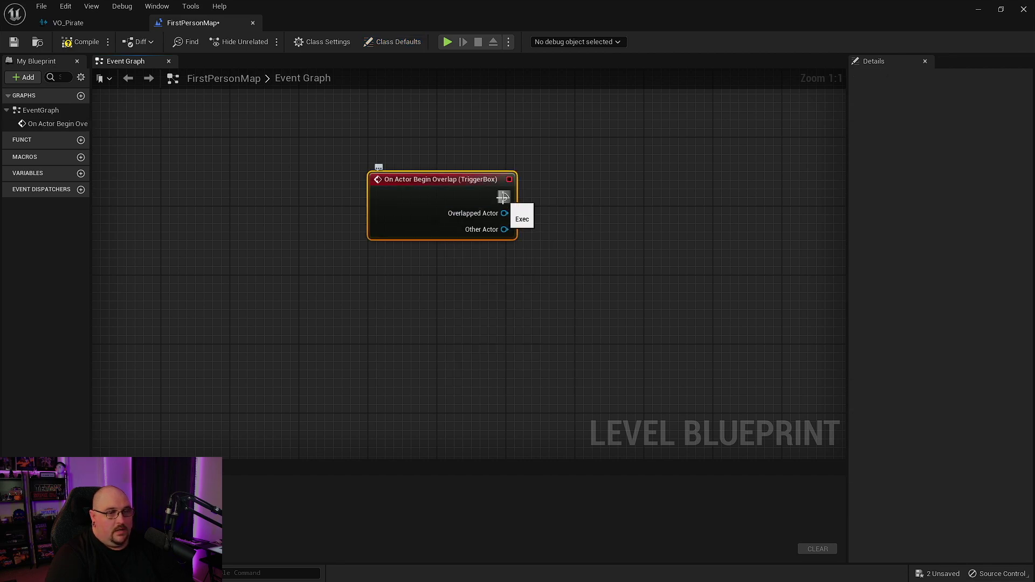
- Connect a Spawn Sound 2D node playing VO_Pirate to the overlap event and compile
{"action": "left_click_drag", "start_coordinate": [506, 196], "coordinate": [621, 197]}
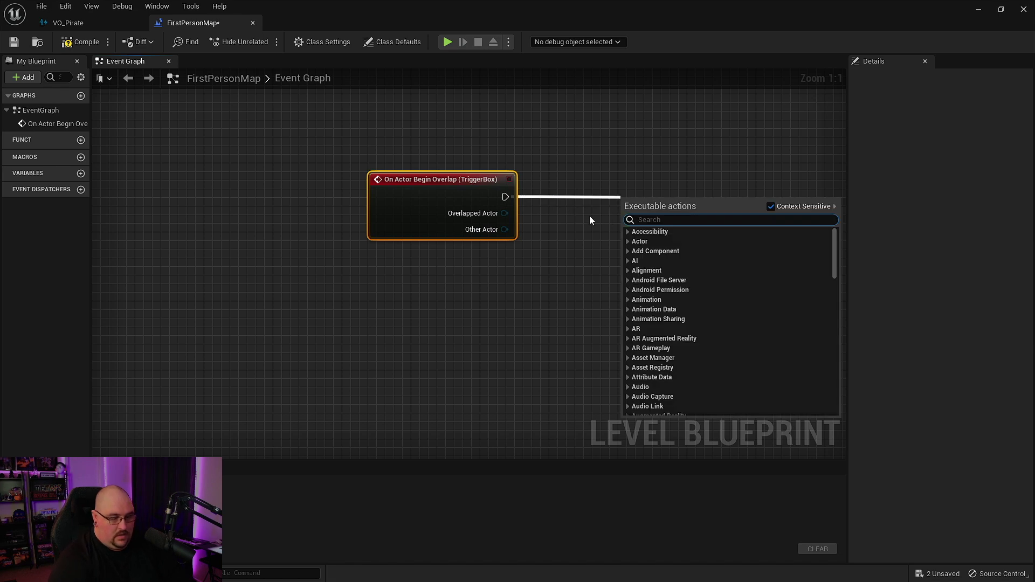
{"action": "type", "text": "play"}
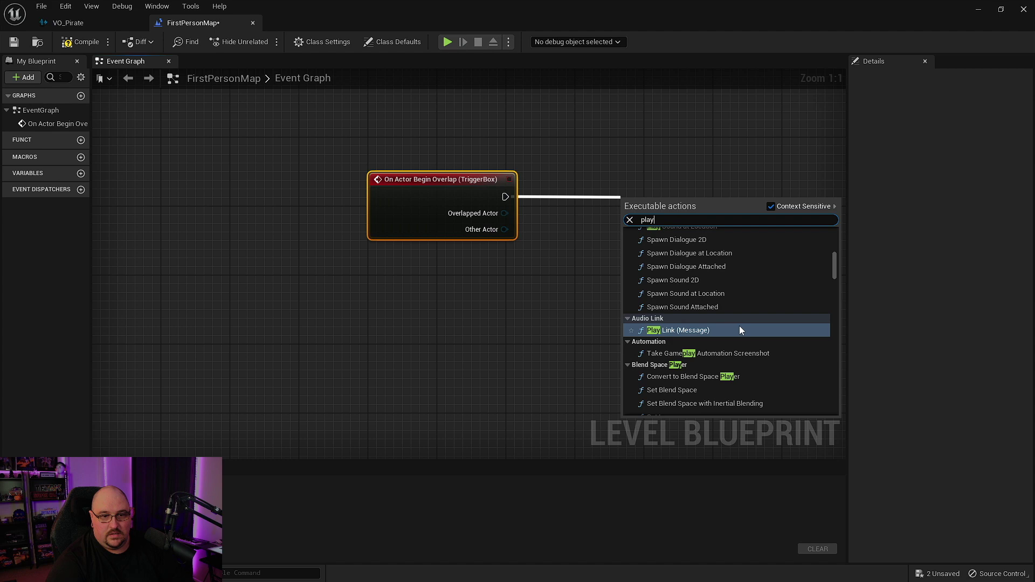
{"action": "left_click", "coordinate": [674, 281]}
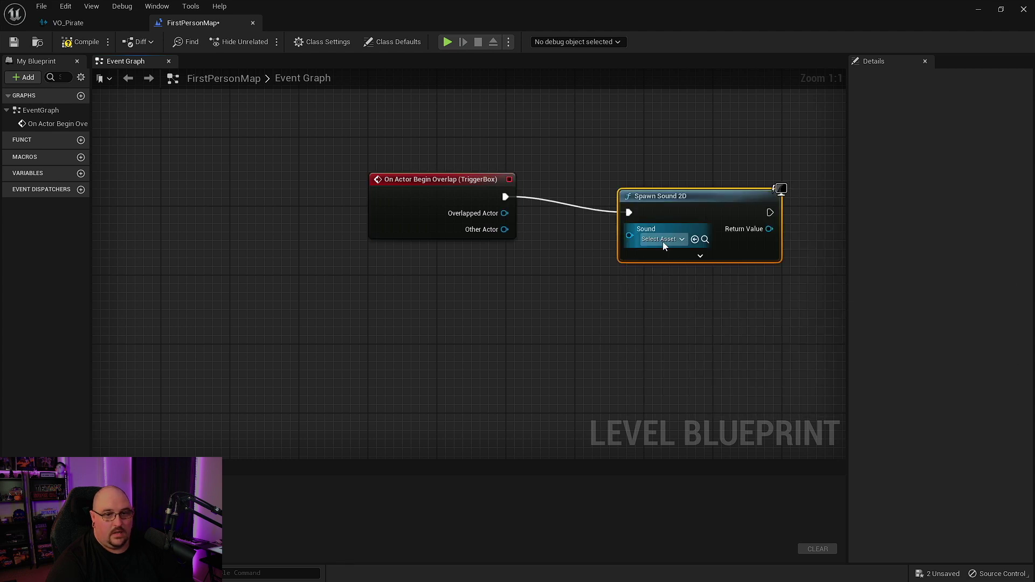
{"action": "left_click", "coordinate": [662, 241]}
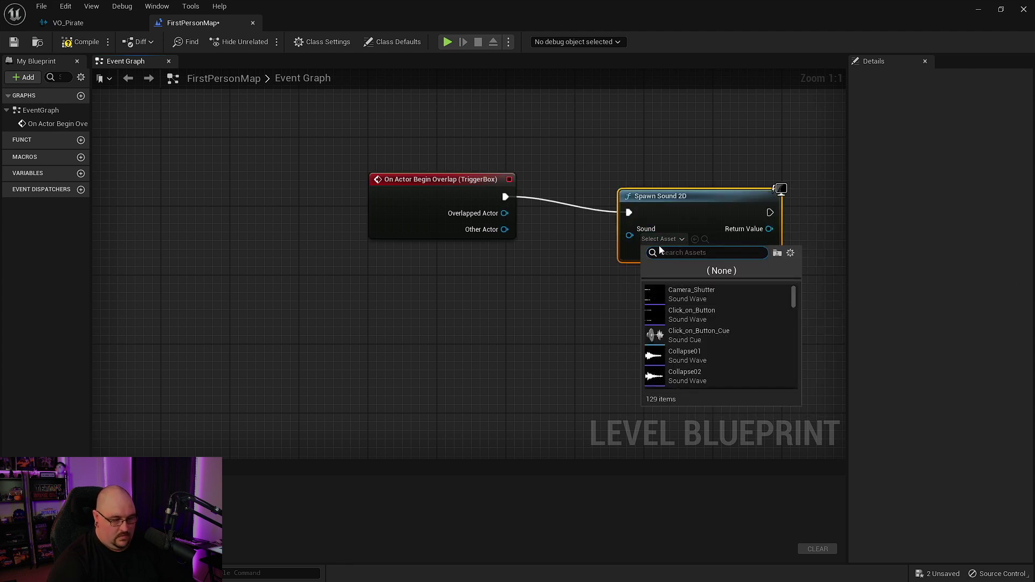
{"action": "type", "text": "vo_"}
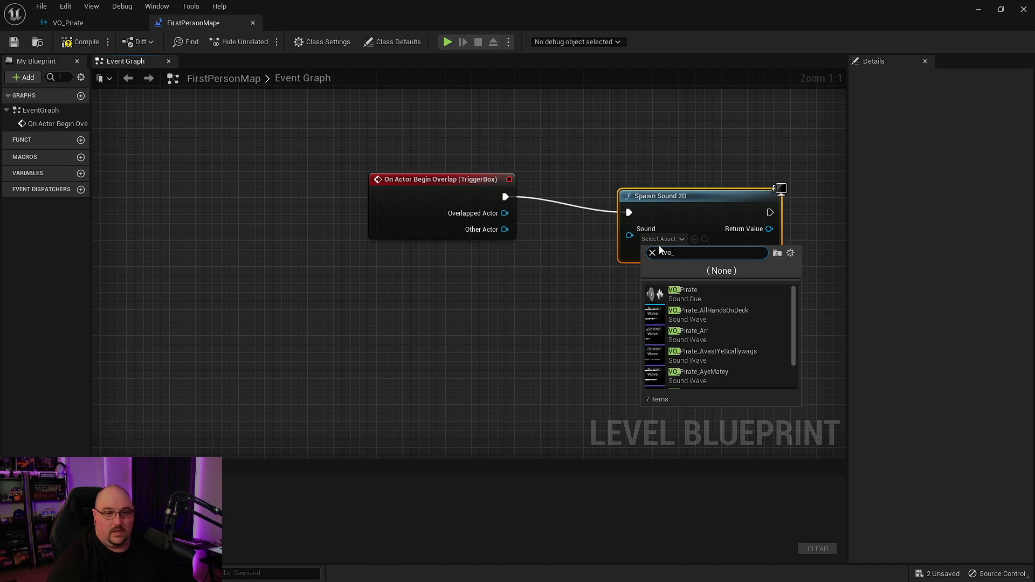
{"action": "left_click", "coordinate": [686, 293]}
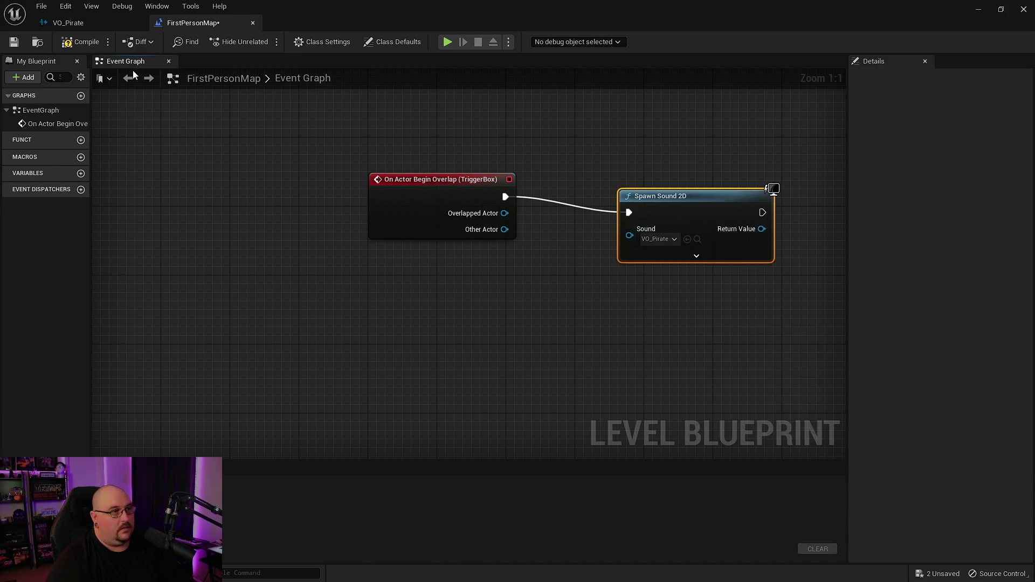
{"action": "left_click", "coordinate": [76, 41]}
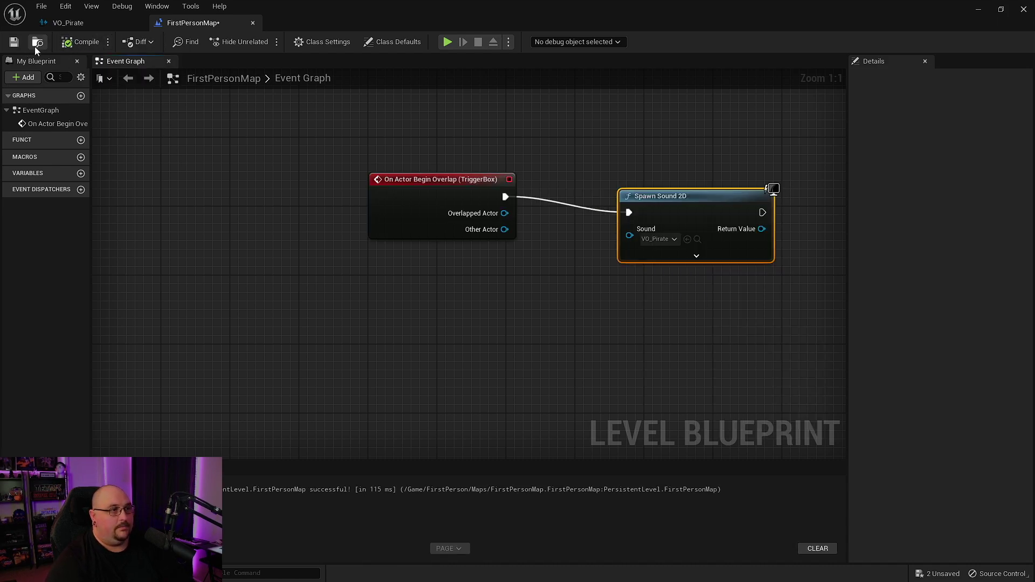
- Play-test FirstPersonMap and walk forward into the captain's cabin toward the pirate
{"action": "key", "text": "alt+p"}
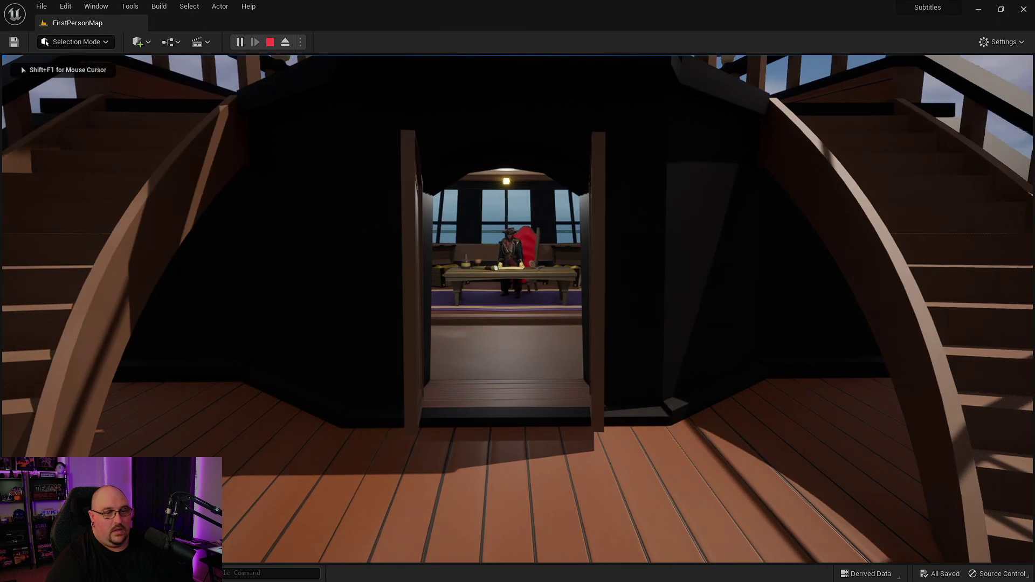
{"action": "key", "text": "w"}
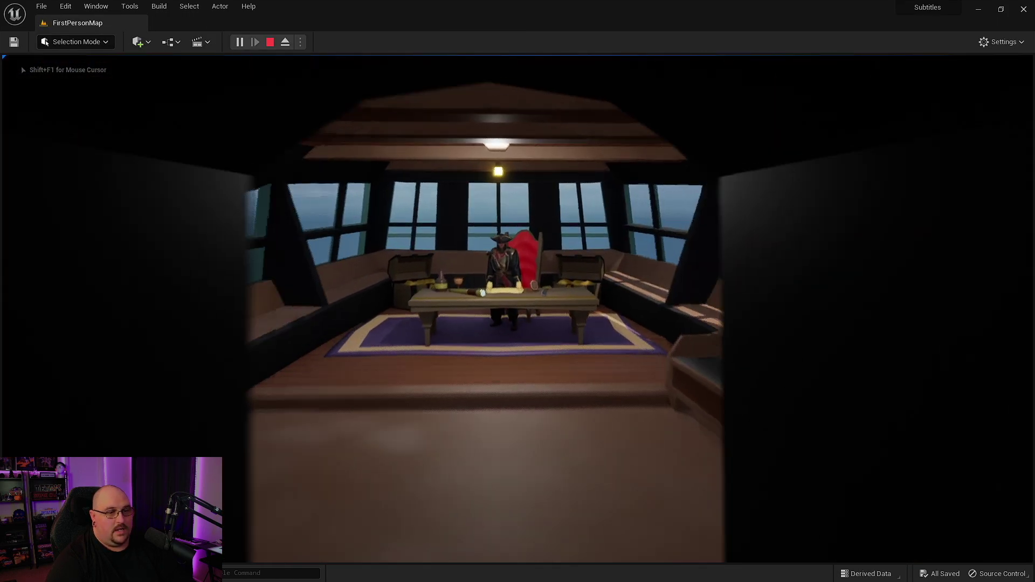